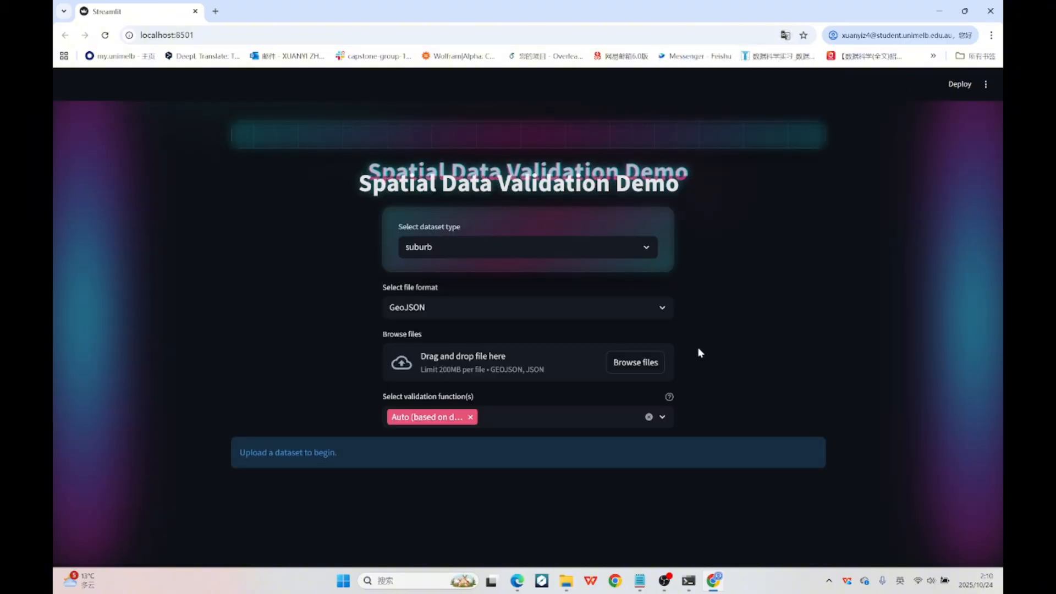
{"action": "left_click", "coordinate": [604, 253]}
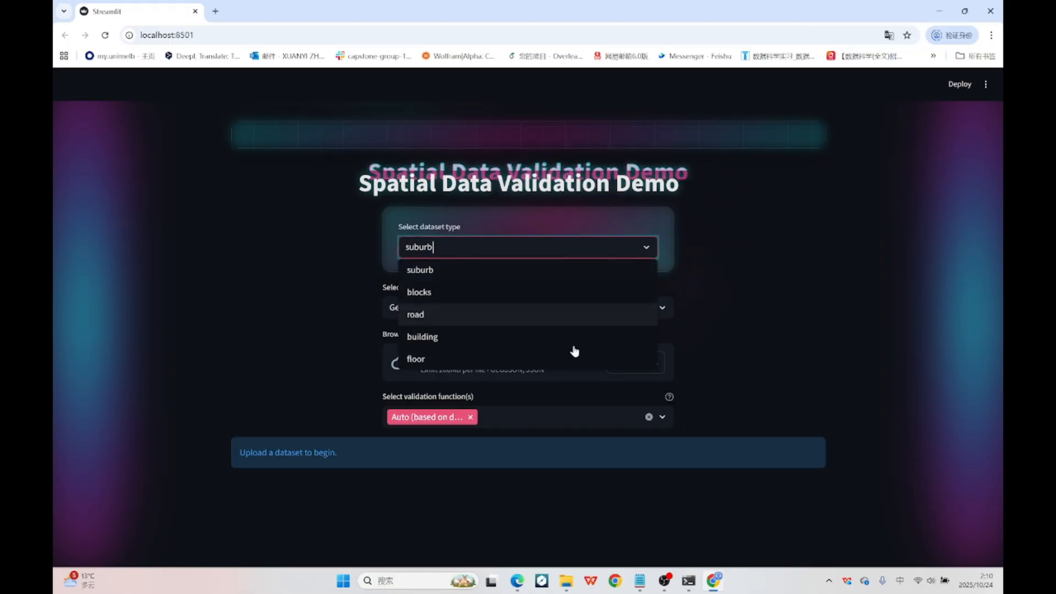
{"action": "left_click", "coordinate": [844, 222]}
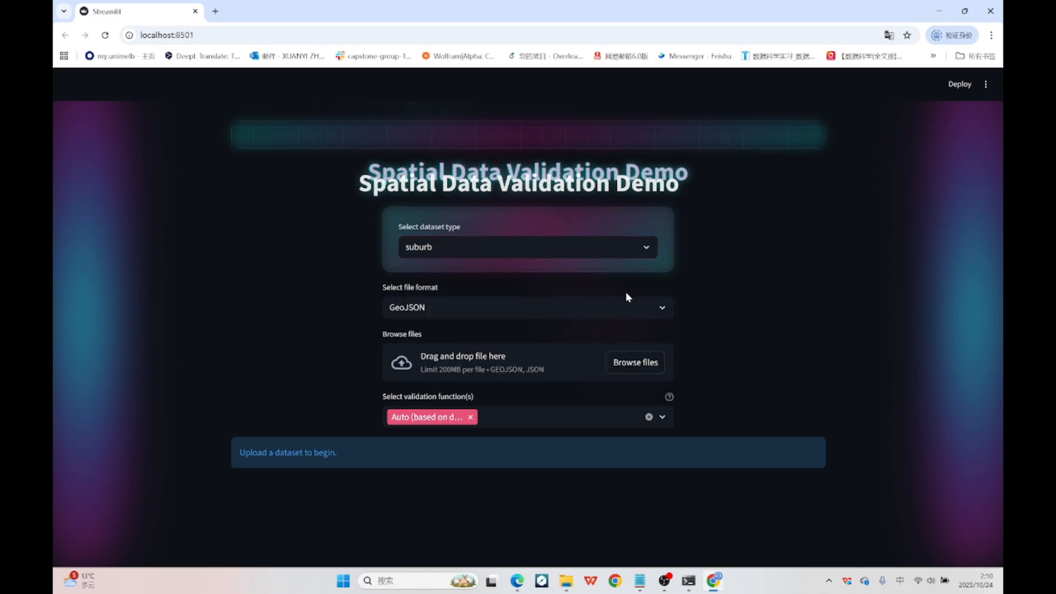
{"action": "left_click", "coordinate": [612, 307]}
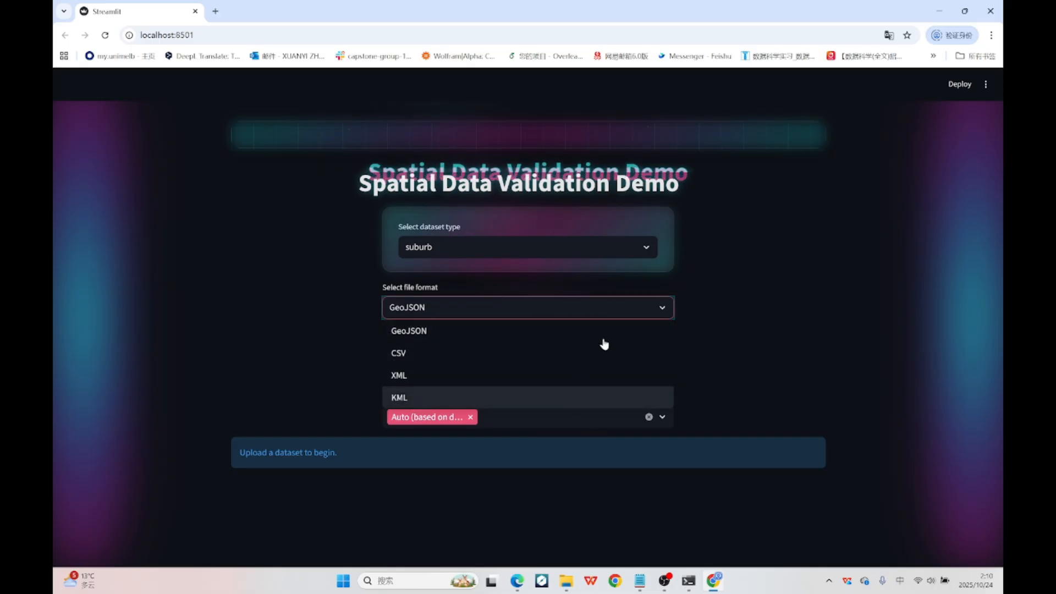
{"action": "left_click", "coordinate": [809, 281]}
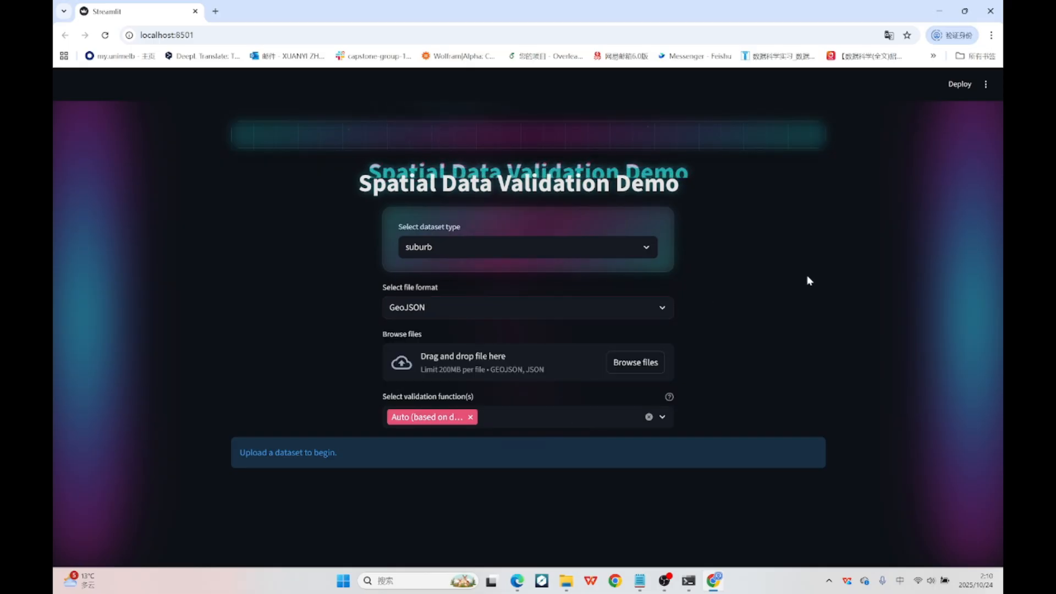
Replace the Auto validation function with Small holes, Non-contiguous parts, Boundary misalignment, Overlaps, Sliver polygons, Area <= 0 and Very short shared boundary.
{"action": "left_click", "coordinate": [662, 419]}
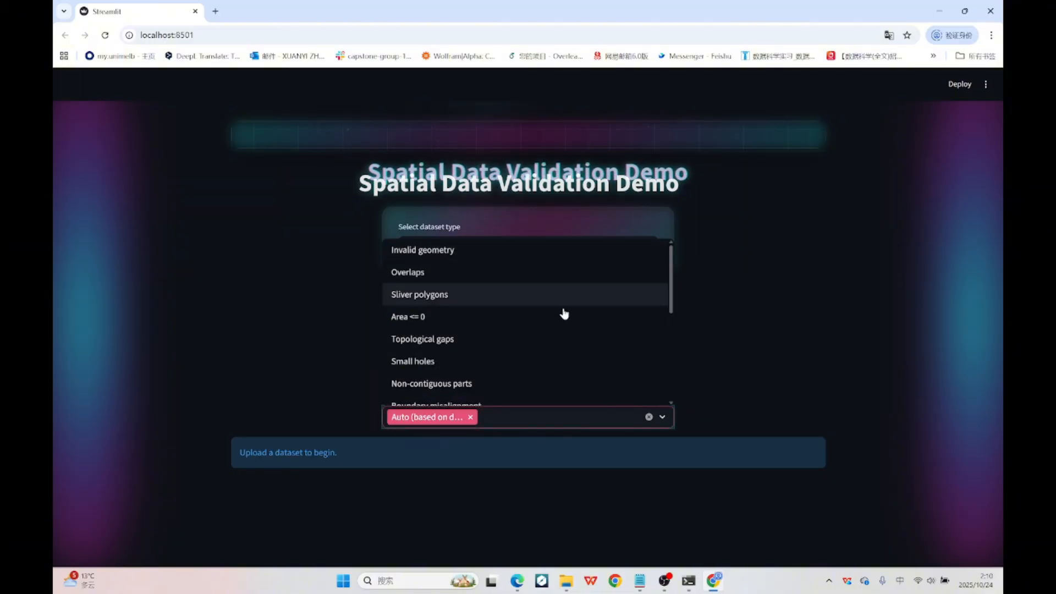
{"action": "left_click", "coordinate": [552, 361]}
{"action": "left_click", "coordinate": [551, 363]}
{"action": "left_click", "coordinate": [550, 362]}
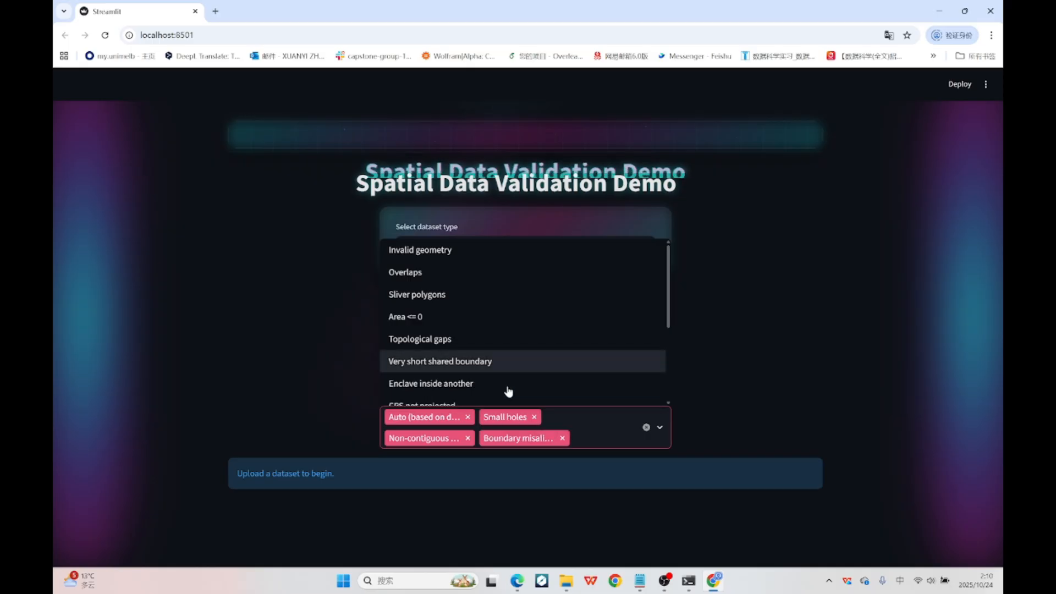
{"action": "left_click", "coordinate": [467, 417]}
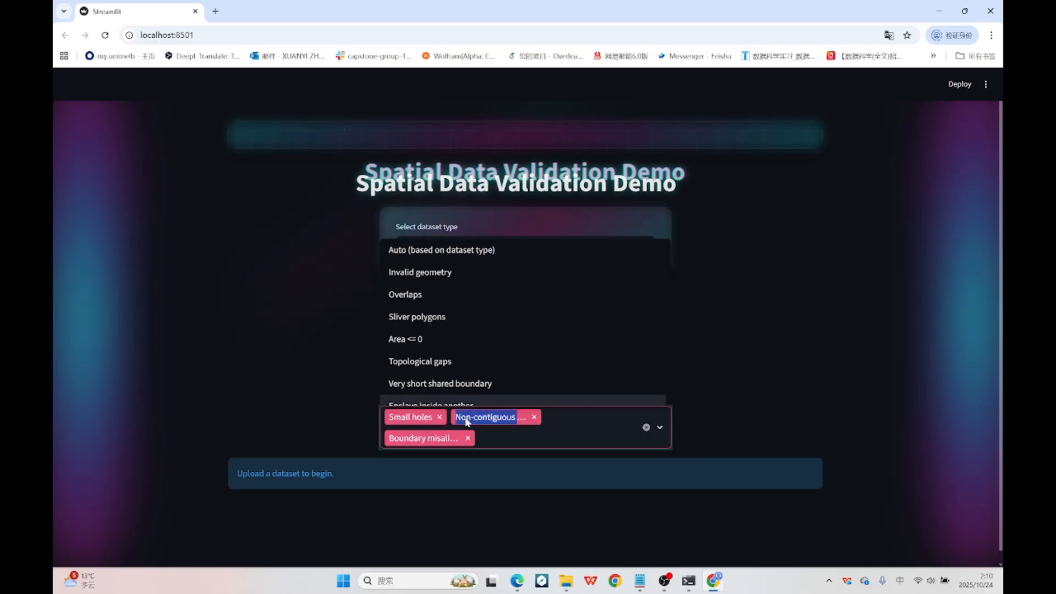
{"action": "left_click", "coordinate": [540, 294]}
{"action": "left_click", "coordinate": [537, 295]}
{"action": "left_click", "coordinate": [537, 295]}
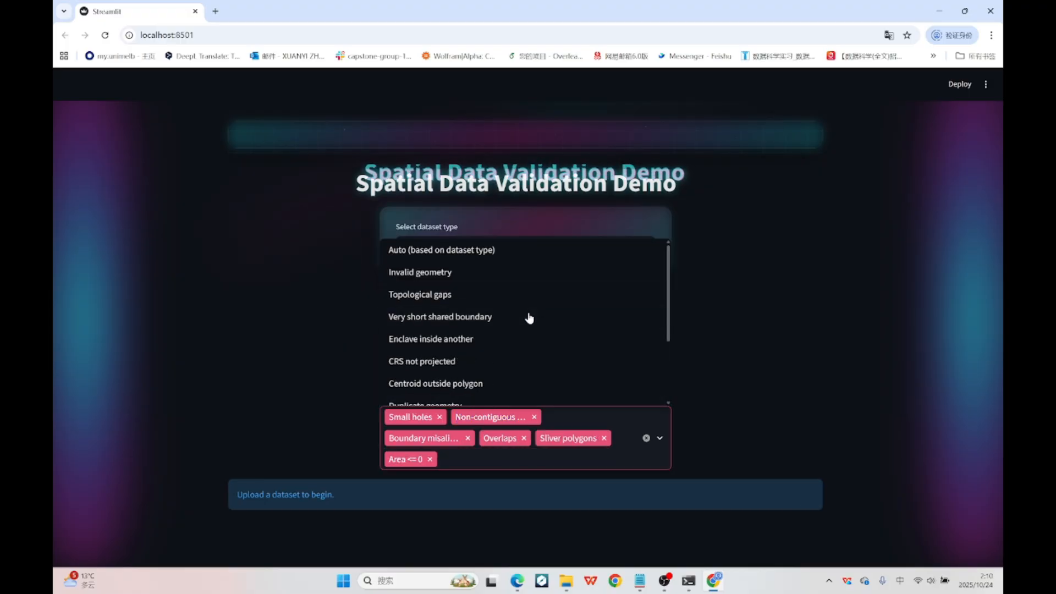
{"action": "left_click", "coordinate": [527, 316]}
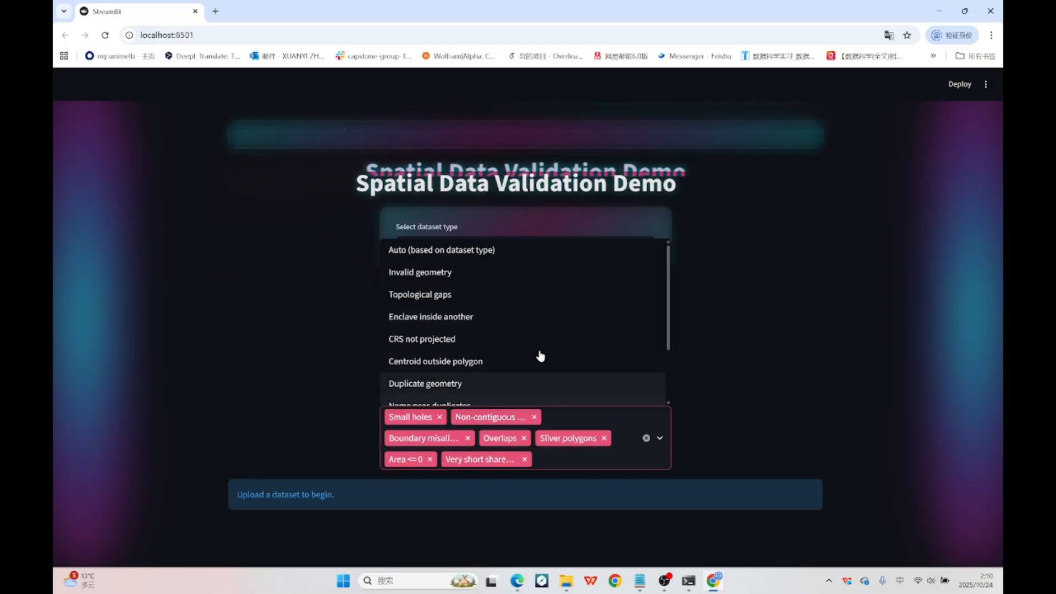
Clear all chosen validation functions and select only Auto (based on dataset type).
{"action": "left_click", "coordinate": [646, 439]}
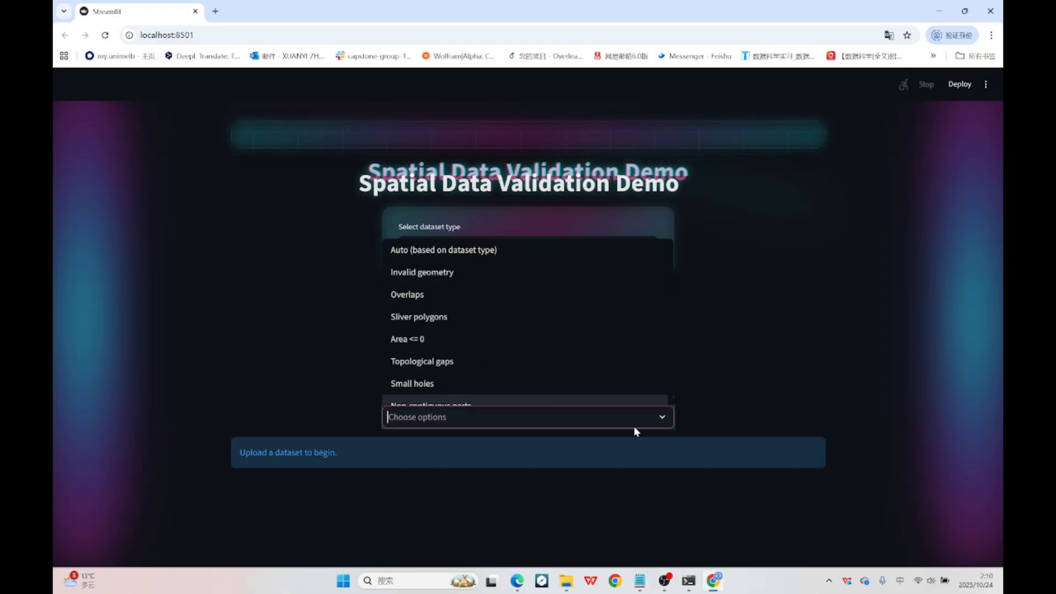
{"action": "left_click", "coordinate": [557, 253]}
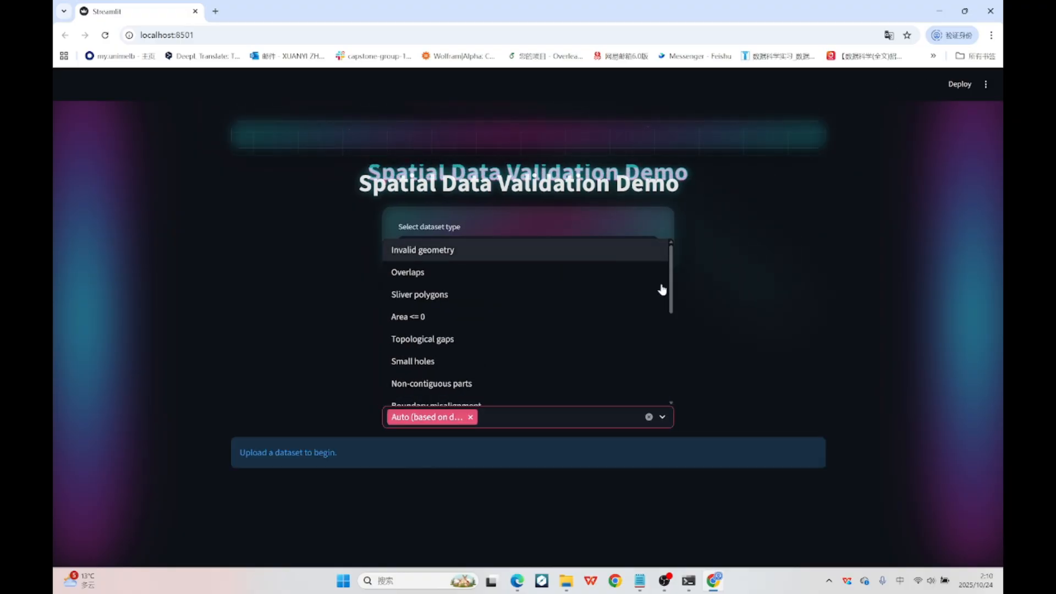
{"action": "left_click", "coordinate": [723, 308]}
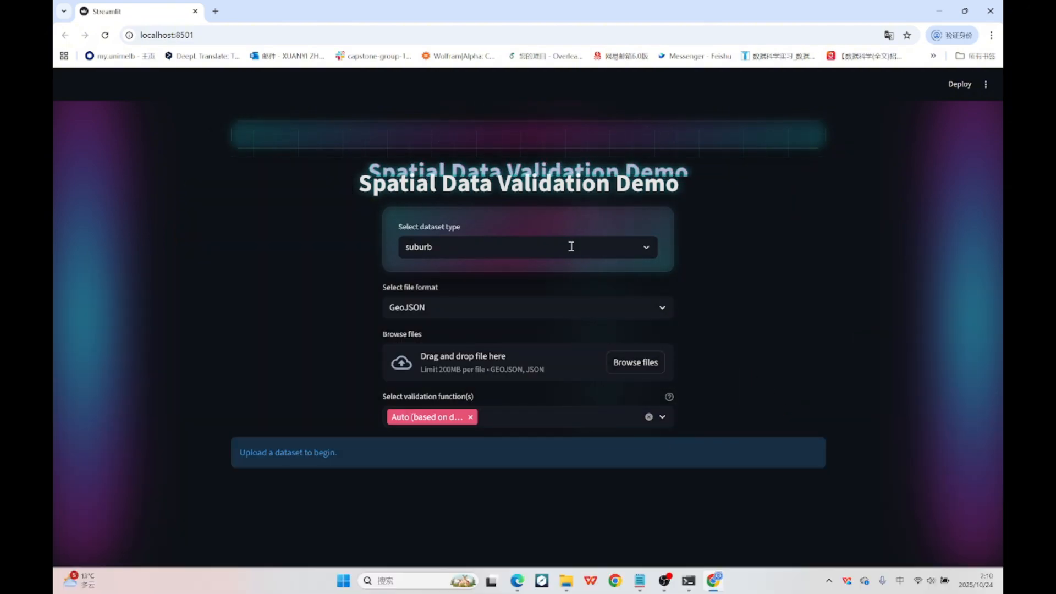
Set the dataset type to blocks and the file format to CSV.
{"action": "left_click", "coordinate": [570, 247]}
{"action": "left_click", "coordinate": [538, 293]}
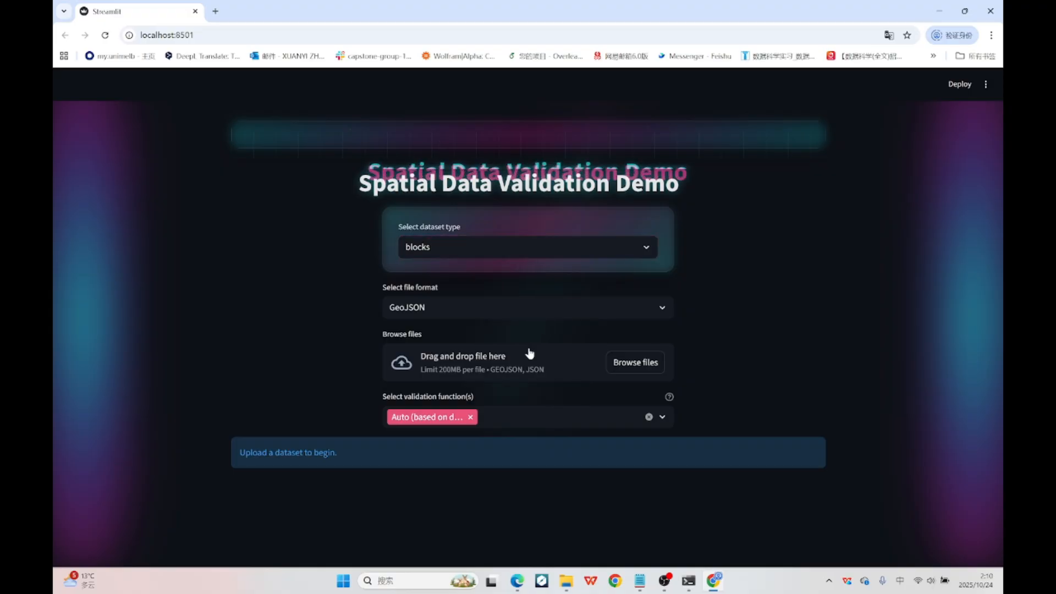
{"action": "left_click", "coordinate": [528, 317]}
{"action": "left_click", "coordinate": [504, 352]}
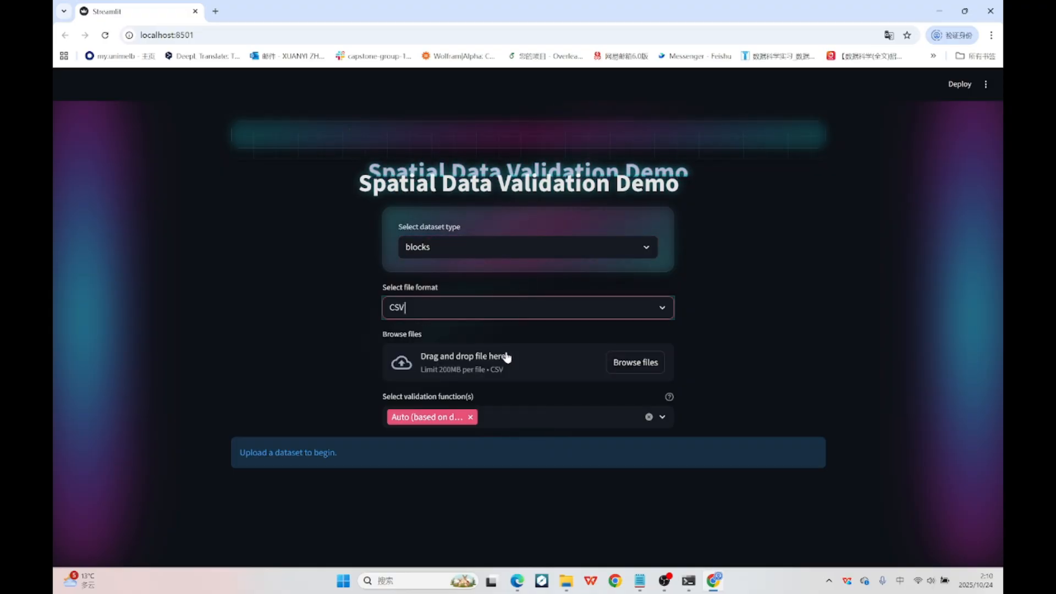
Upload the dataset vic-govt-det-vic-det-school-zone-secondary-year9-2020-na.csv from the project's data folder.
{"action": "left_click", "coordinate": [610, 368]}
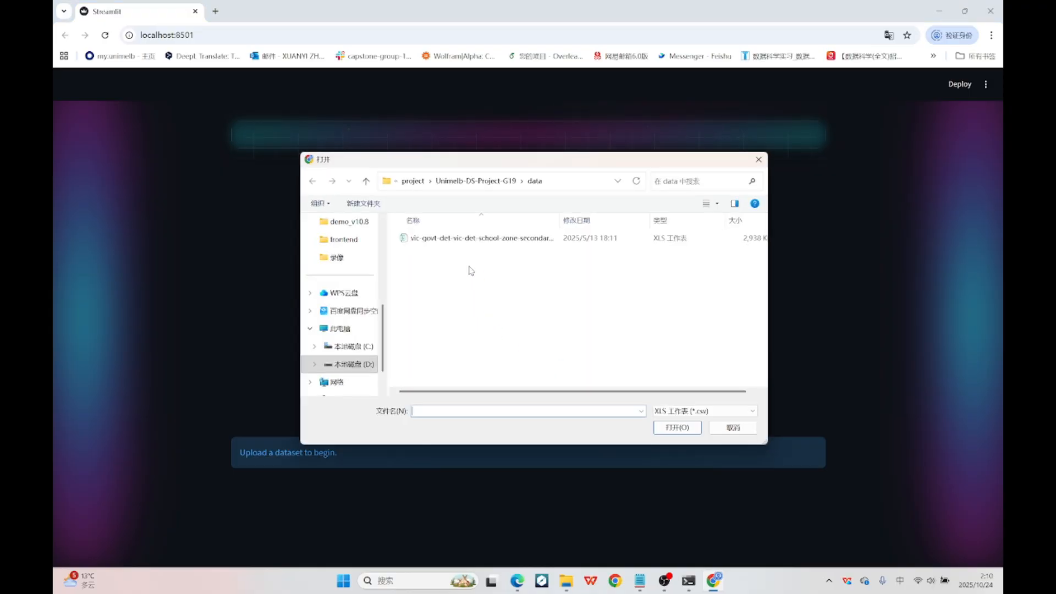
{"action": "left_click", "coordinate": [470, 240]}
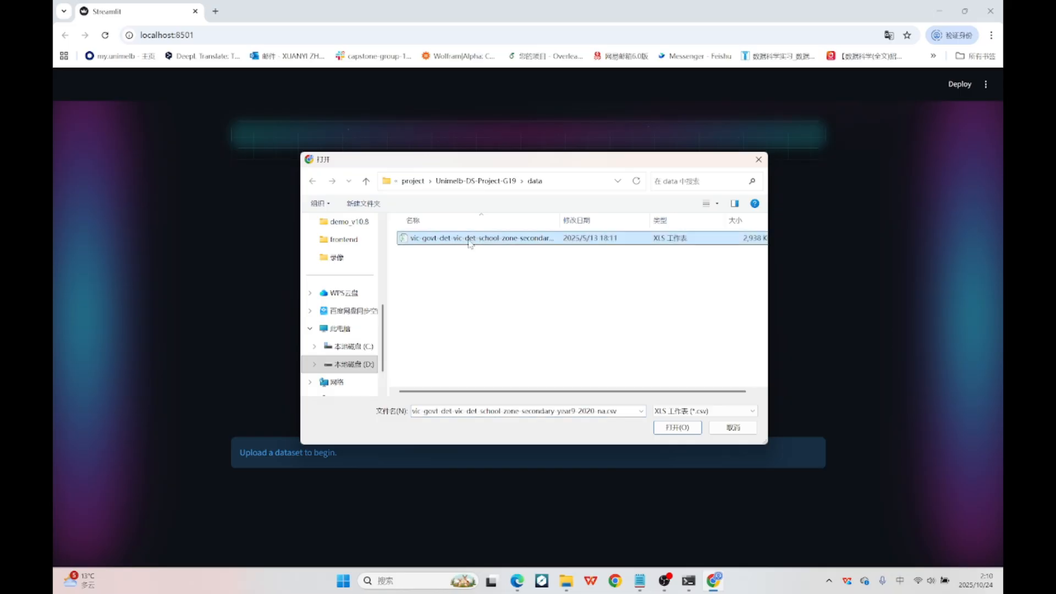
{"action": "double_click", "coordinate": [502, 243]}
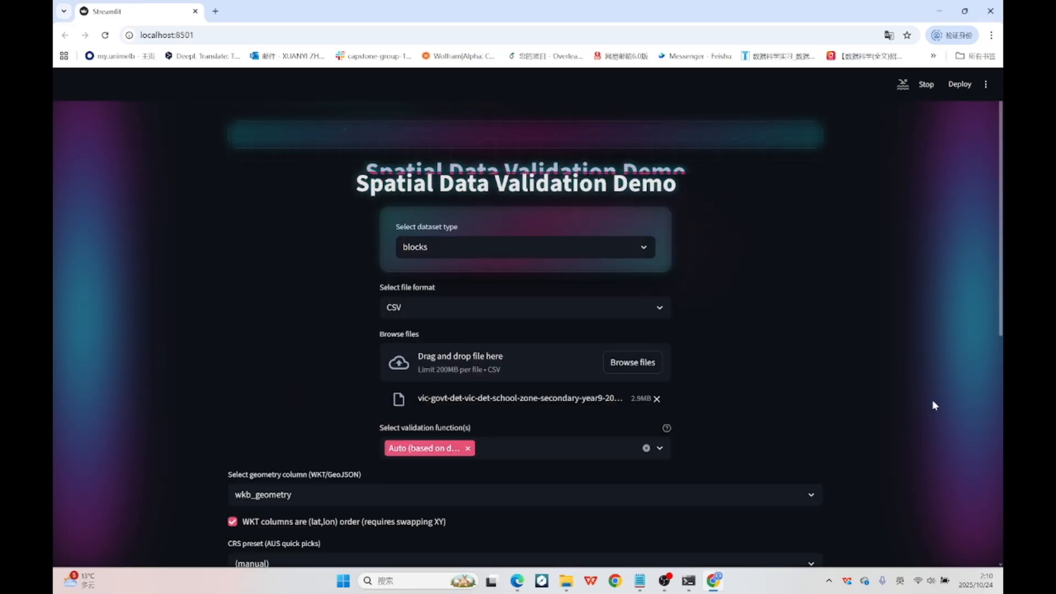
Examine the uploaded dataset's map preview, geometry column choices, CRS presets and the CRS of the geometry column.
{"action": "scroll", "coordinate": [934, 404], "scroll_direction": "down", "scroll_amount": 3}
{"action": "scroll", "coordinate": [941, 411], "scroll_direction": "down", "scroll_amount": 8}
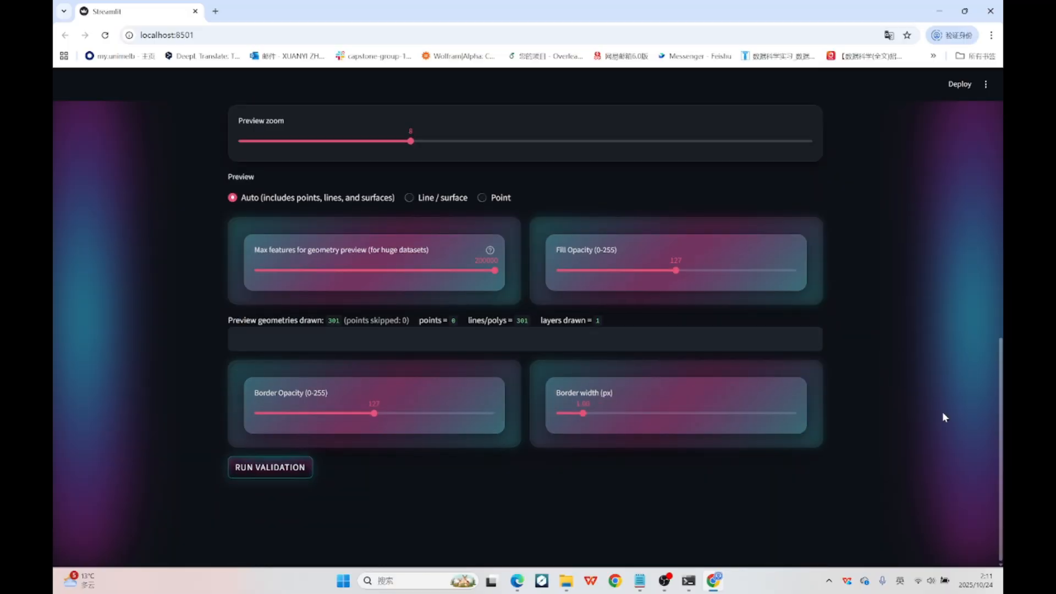
{"action": "scroll", "coordinate": [942, 411], "scroll_direction": "down", "scroll_amount": 2}
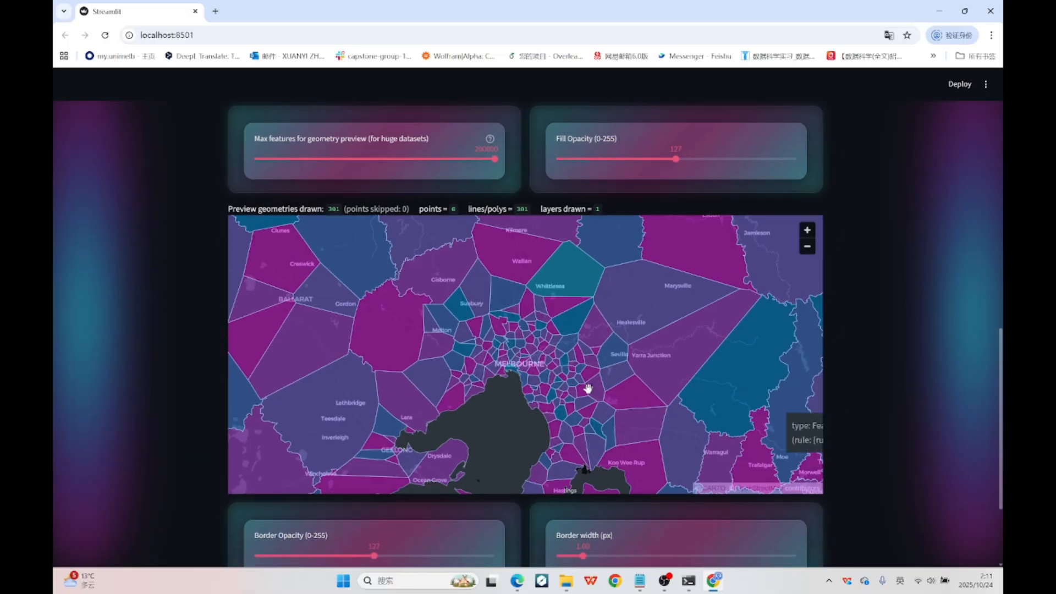
{"action": "scroll", "coordinate": [938, 294], "scroll_direction": "up", "scroll_amount": 7}
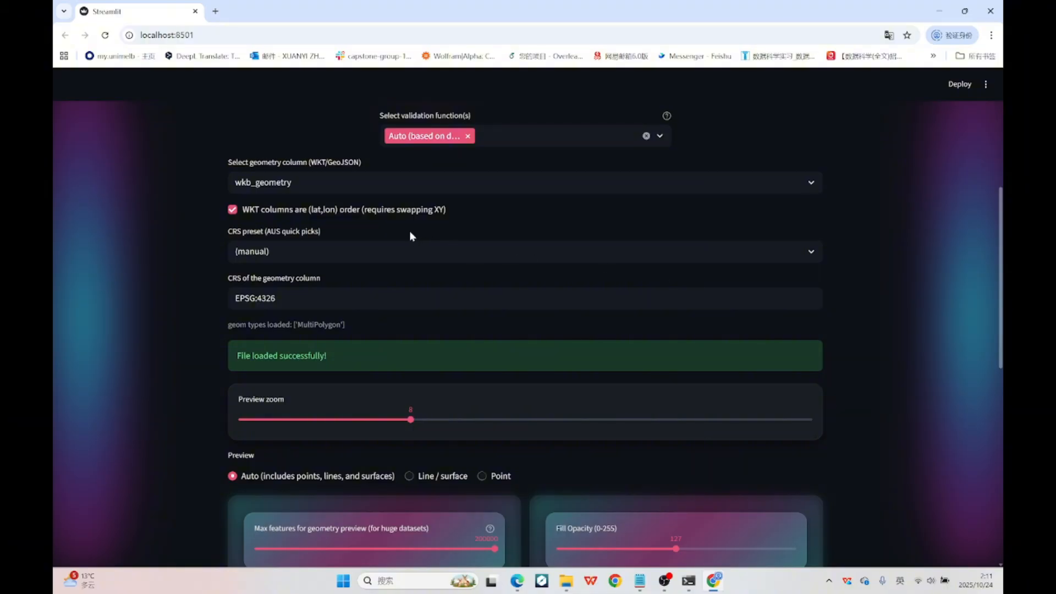
{"action": "left_click", "coordinate": [420, 183]}
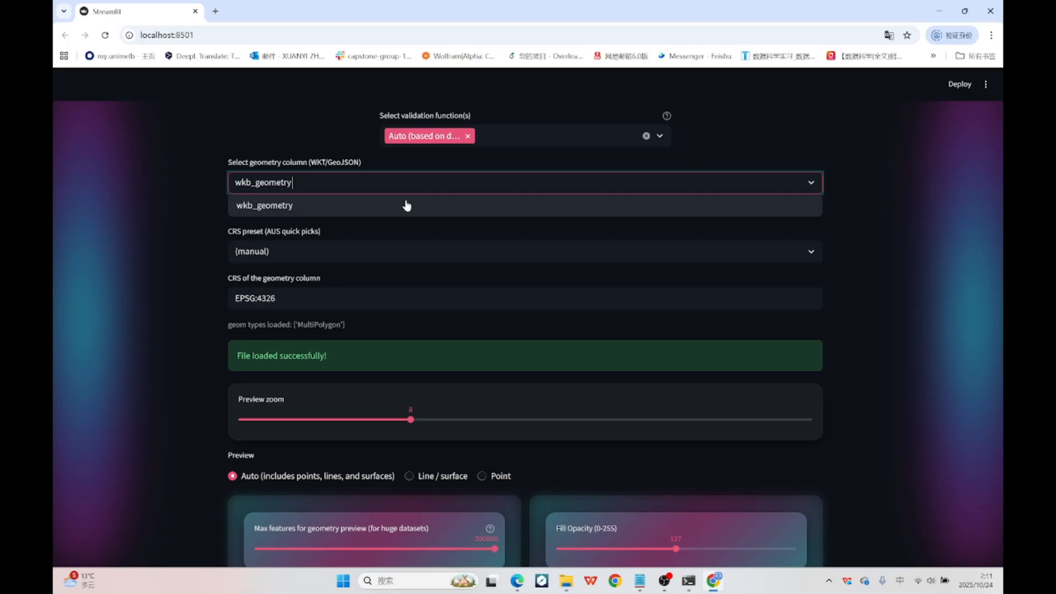
{"action": "left_click", "coordinate": [400, 215]}
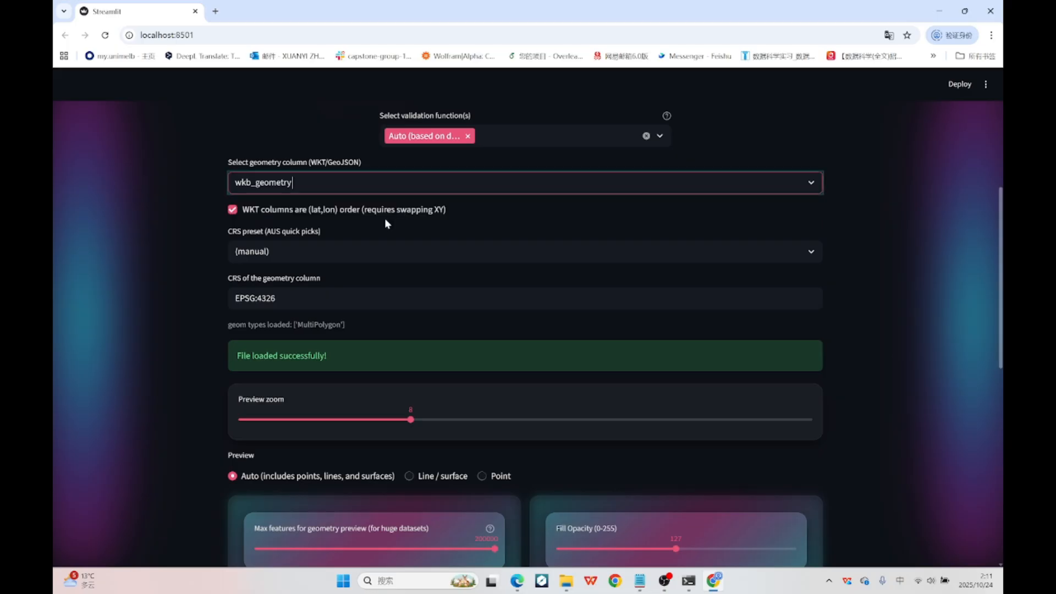
{"action": "left_click", "coordinate": [357, 242]}
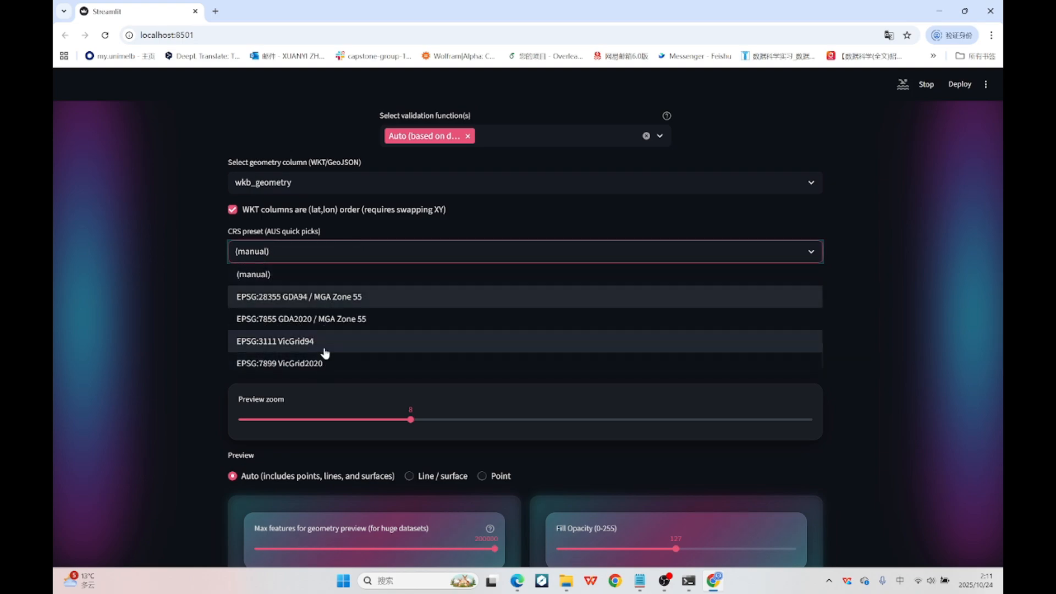
{"action": "left_click", "coordinate": [187, 331]}
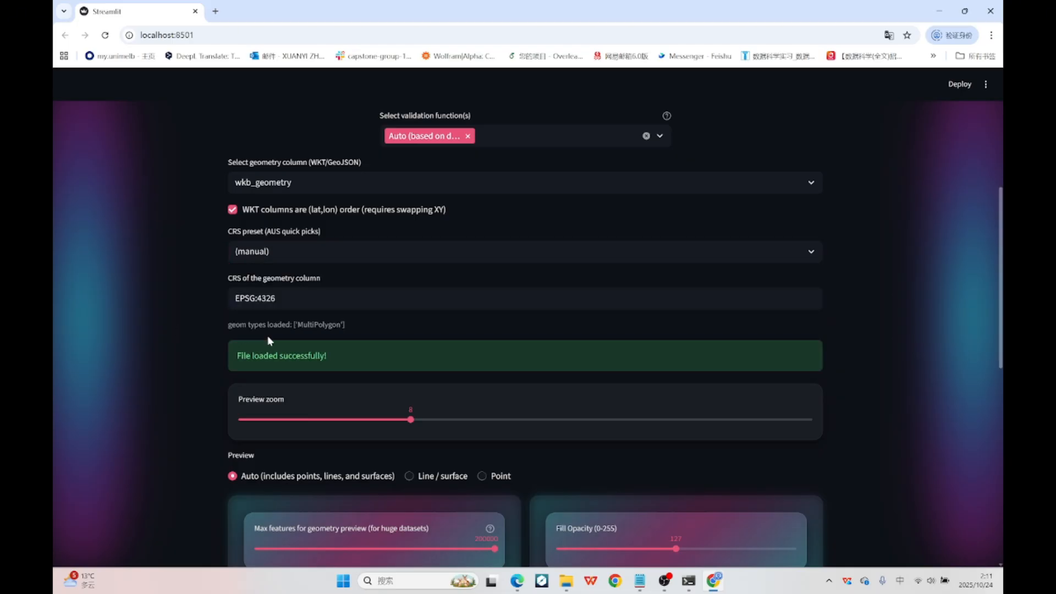
{"action": "left_click", "coordinate": [307, 305]}
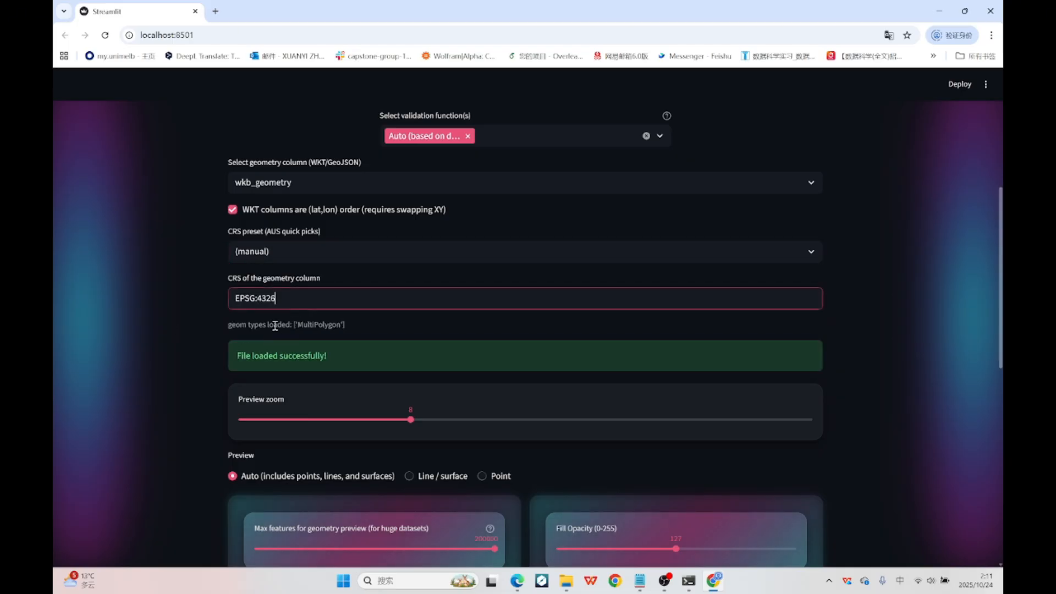
{"action": "left_click", "coordinate": [165, 347]}
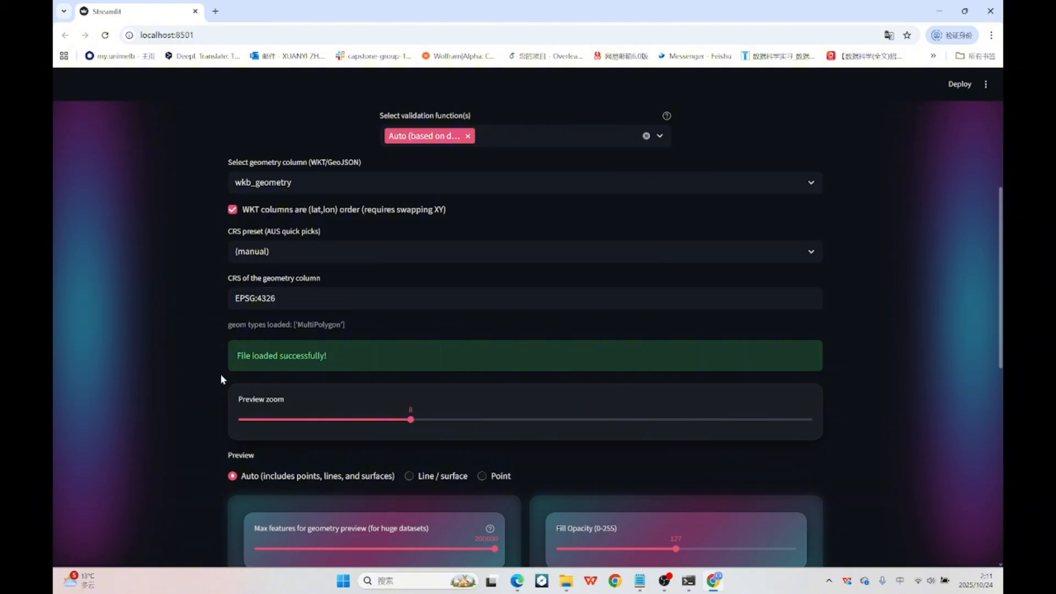
Try preview zoom levels 14 and 6, and settle on a level slightly closer than the initial view.
{"action": "scroll", "coordinate": [261, 393], "scroll_direction": "down", "scroll_amount": 3}
{"action": "scroll", "coordinate": [321, 344], "scroll_direction": "down", "scroll_amount": 2}
{"action": "left_click", "coordinate": [754, 140]}
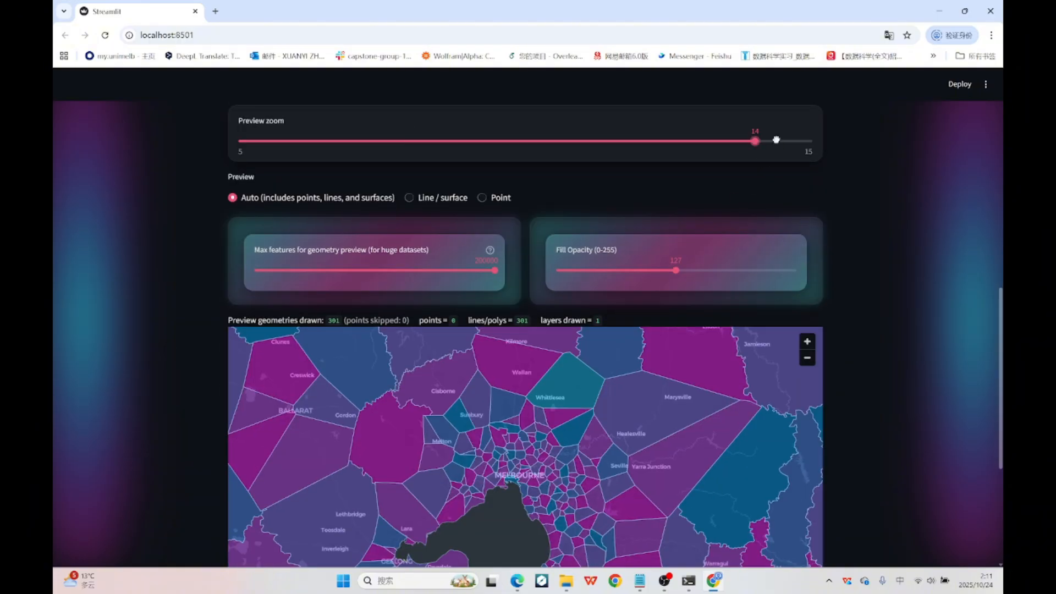
{"action": "left_click", "coordinate": [297, 141]}
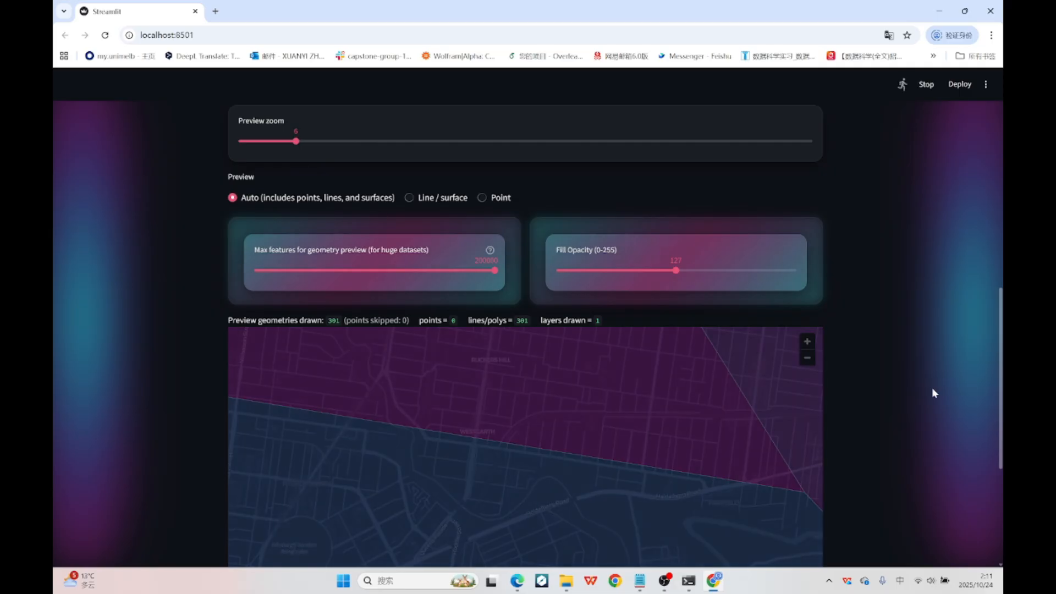
{"action": "left_click", "coordinate": [442, 141]}
Reduce the preview's maximum features to about 25500 and fill opacity to 22, and check the map in full screen.
{"action": "scroll", "coordinate": [307, 242], "scroll_direction": "down", "scroll_amount": 1}
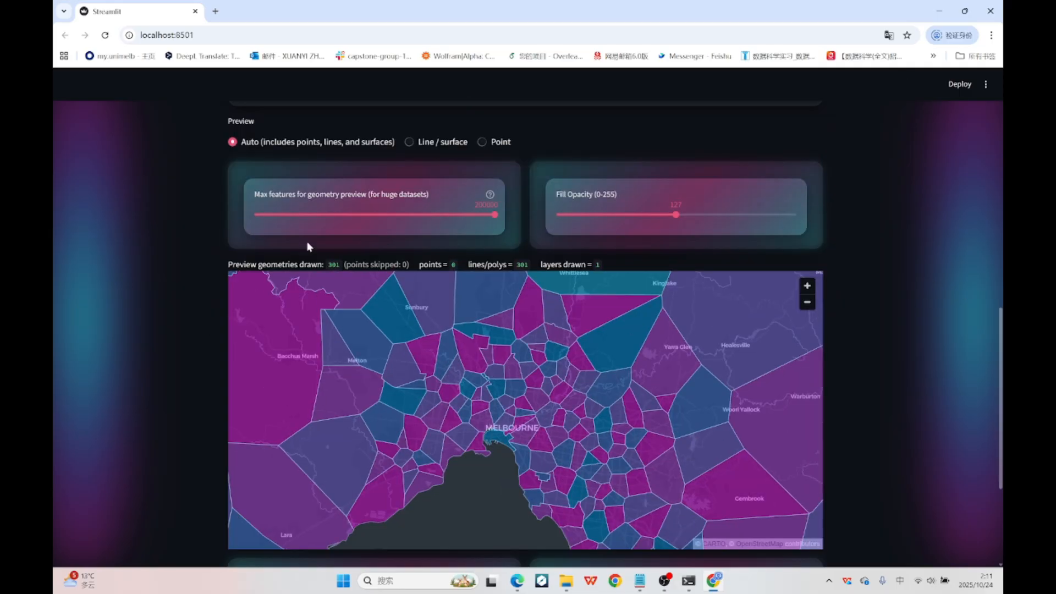
{"action": "scroll", "coordinate": [195, 209], "scroll_direction": "down", "scroll_amount": 1}
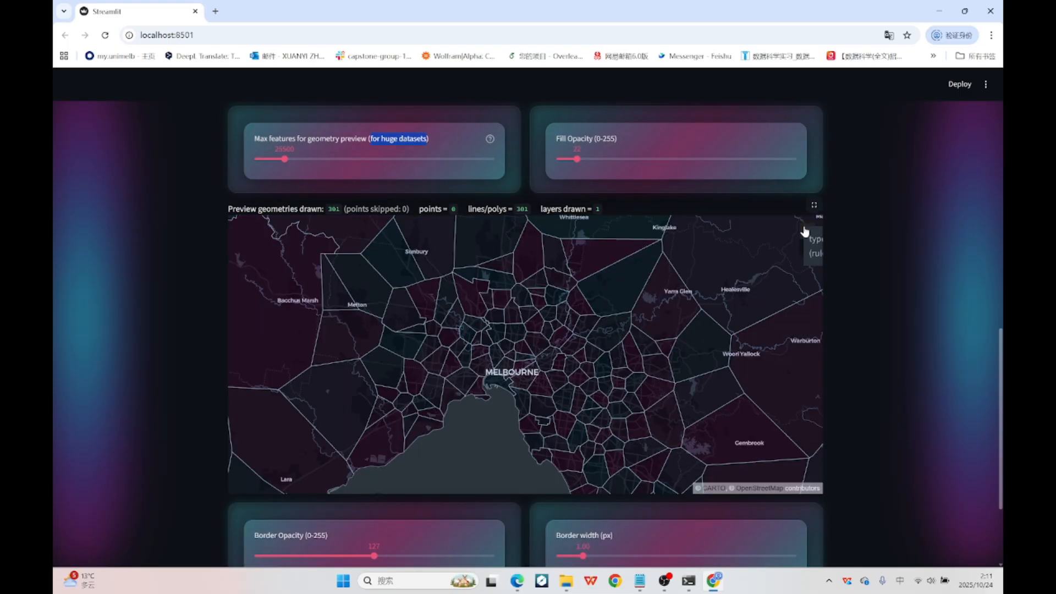
{"action": "left_click", "coordinate": [815, 206]}
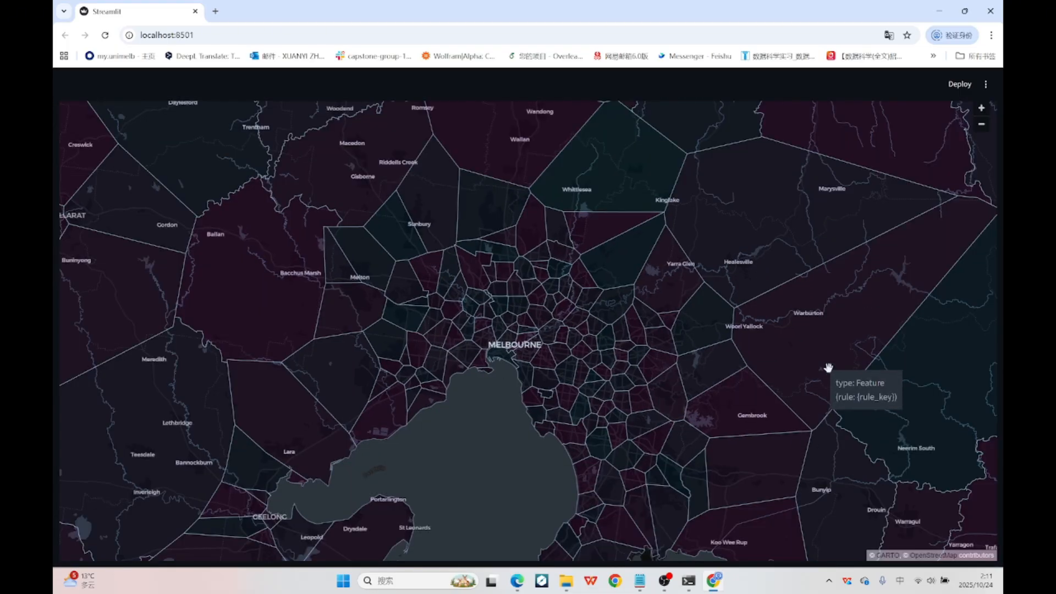
{"action": "key", "text": "Escape"}
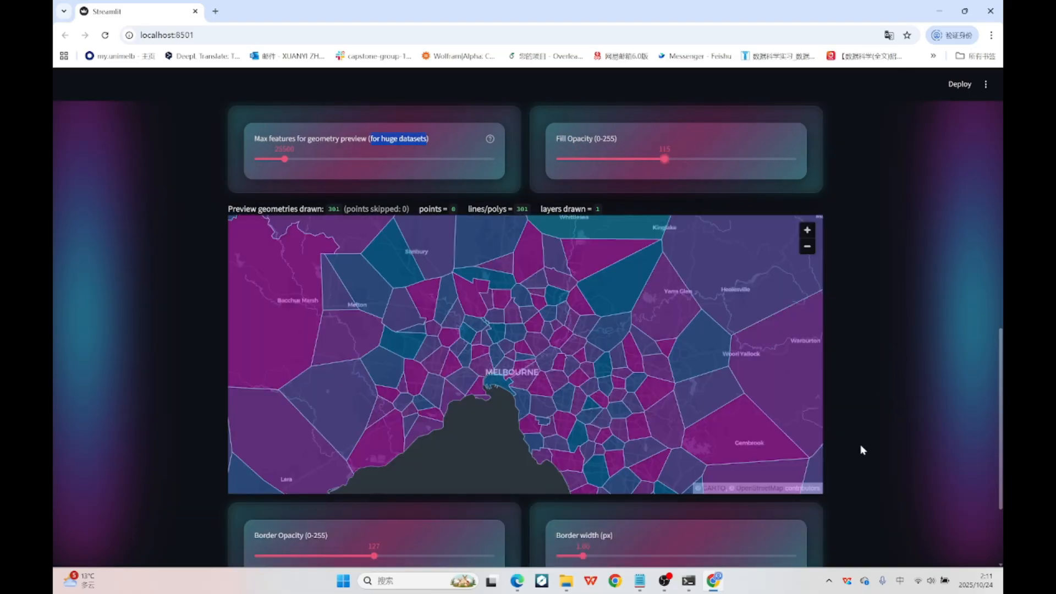
Set the map preview's fill opacity to 115, border width to 5 px and border opacity to 0.
{"action": "scroll", "coordinate": [860, 447], "scroll_direction": "down", "scroll_amount": 1}
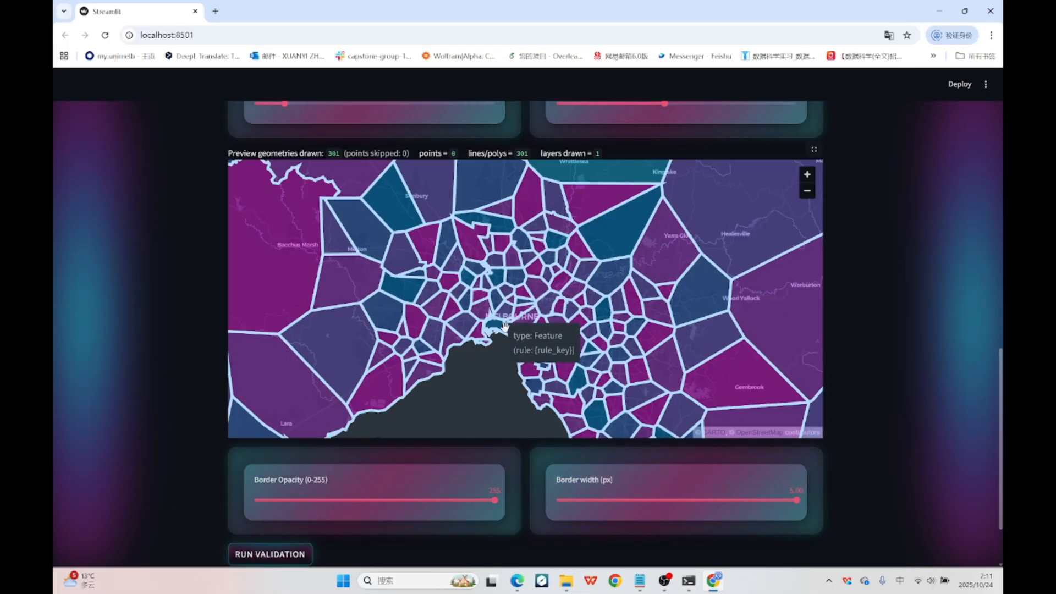
{"action": "left_click", "coordinate": [254, 499]}
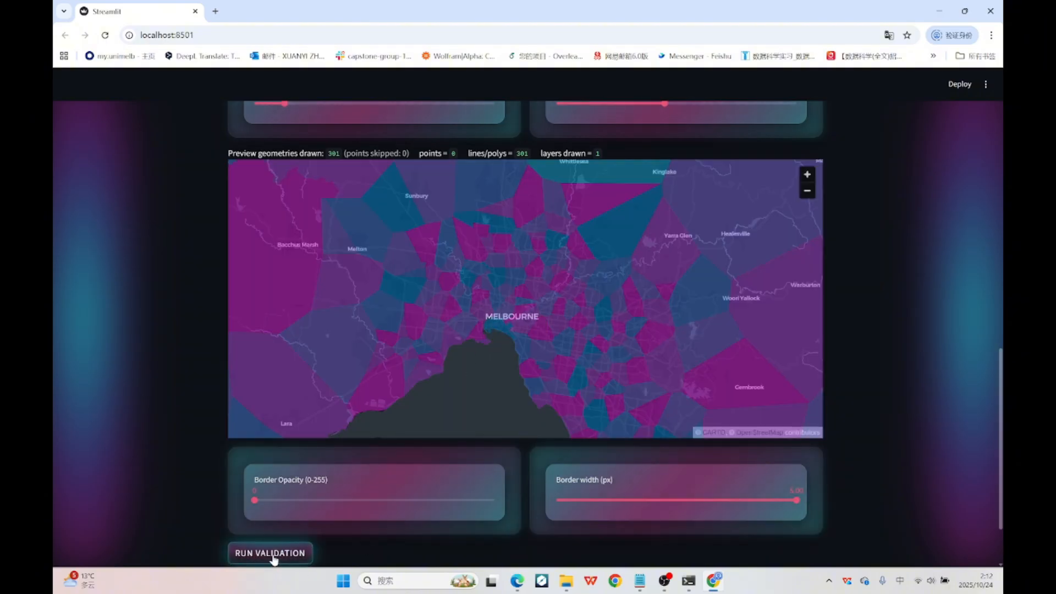
{"action": "scroll", "coordinate": [177, 513], "scroll_direction": "down", "scroll_amount": 2}
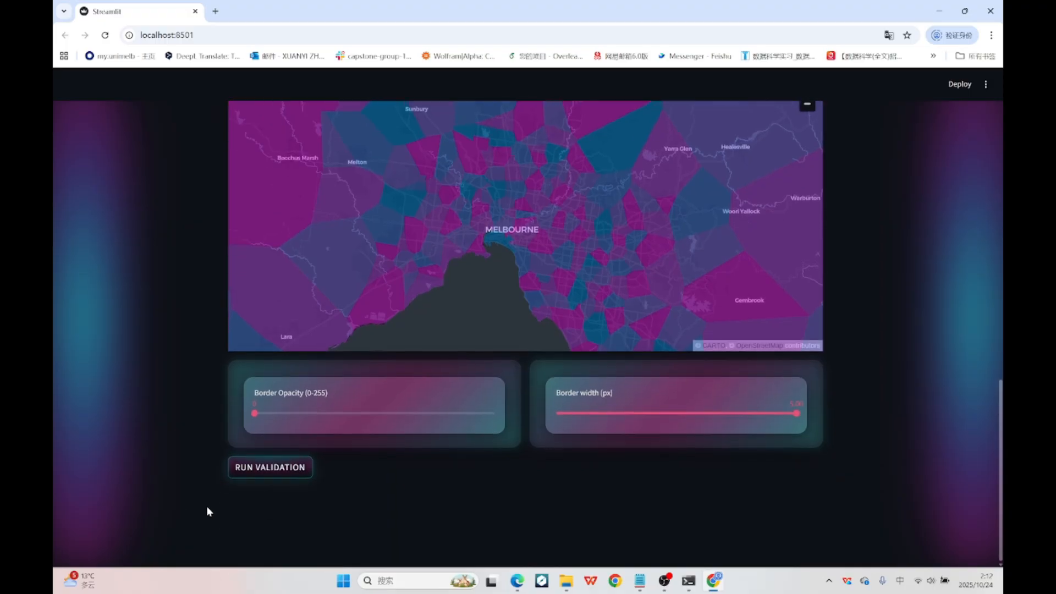
Run validation on the uploaded CSV blocks dataset and check the error counts for each error type.
{"action": "left_click", "coordinate": [283, 470]}
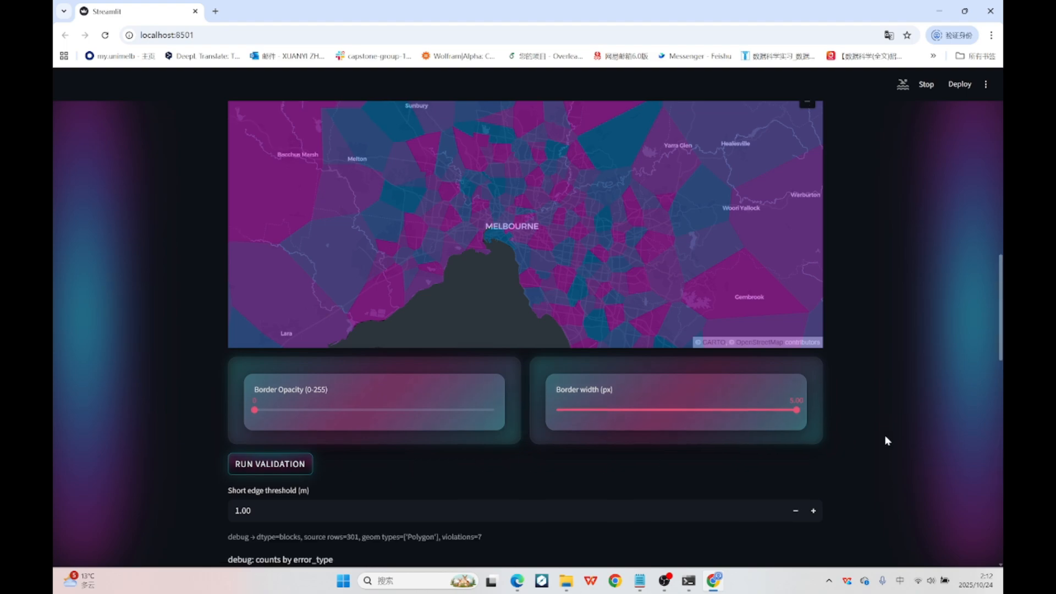
{"action": "scroll", "coordinate": [885, 434], "scroll_direction": "down", "scroll_amount": 5}
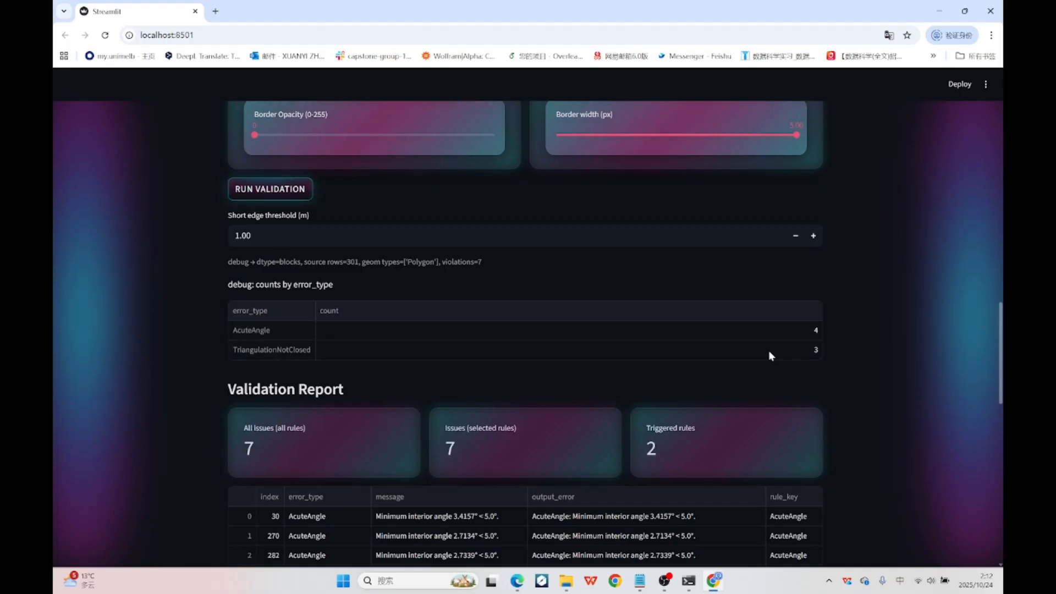
{"action": "left_click", "coordinate": [812, 330]}
{"action": "left_click", "coordinate": [811, 348]}
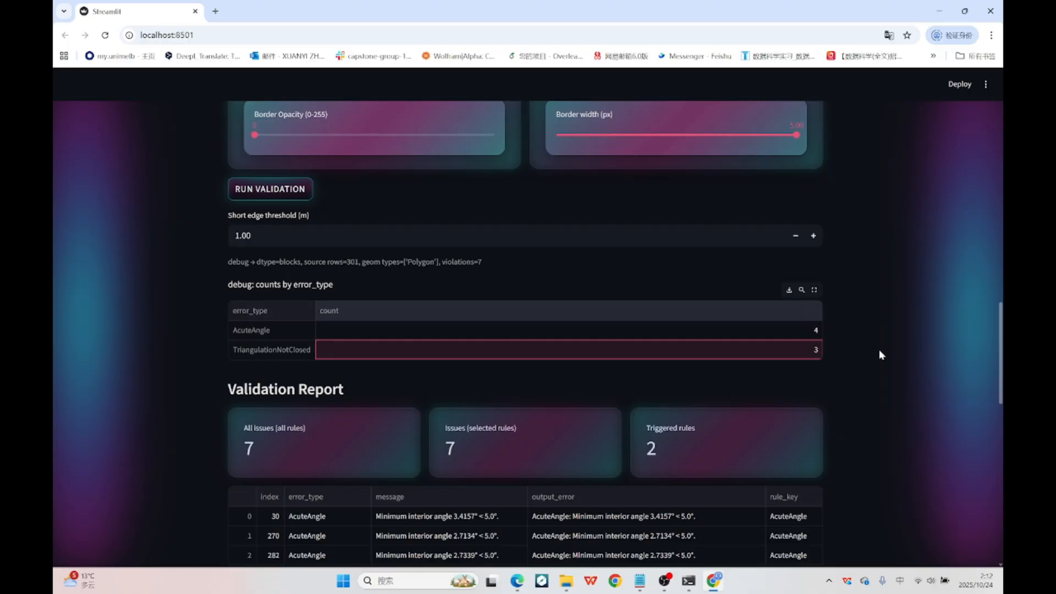
Examine the issue total, error types and record indexes listed in the validation report.
{"action": "scroll", "coordinate": [878, 352], "scroll_direction": "down", "scroll_amount": 4}
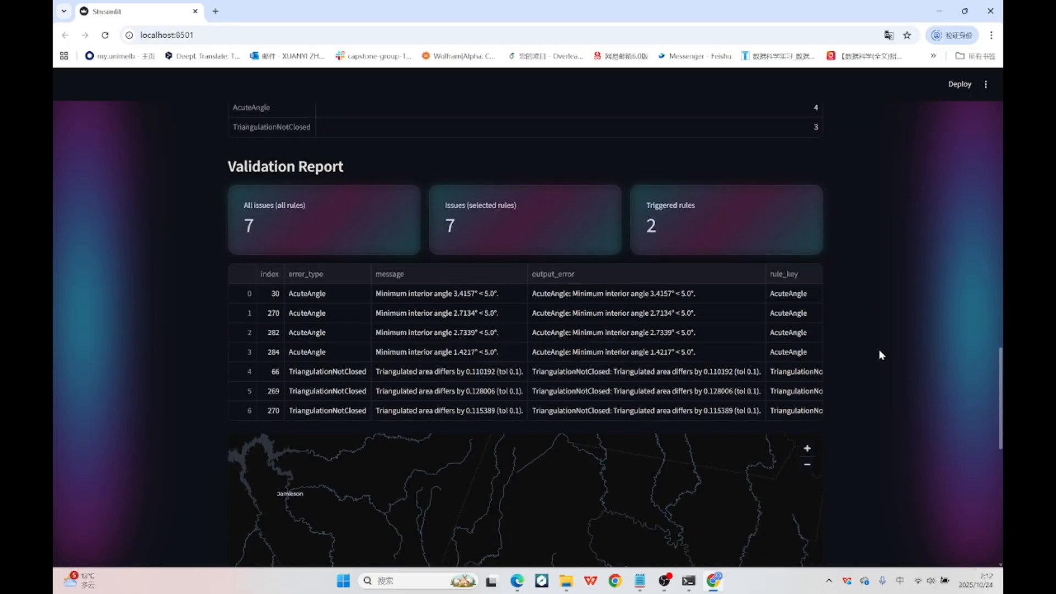
{"action": "left_click_drag", "start_coordinate": [300, 295], "coordinate": [322, 407]}
{"action": "left_click_drag", "start_coordinate": [242, 226], "coordinate": [275, 226]}
{"action": "left_click", "coordinate": [261, 294]}
{"action": "left_click_drag", "start_coordinate": [270, 291], "coordinate": [268, 408]}
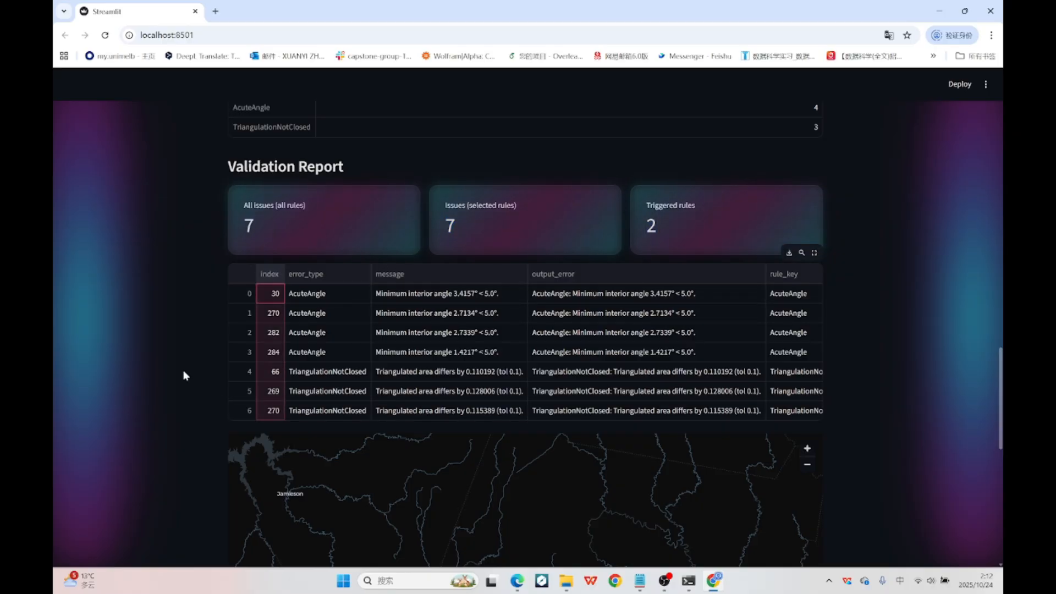
{"action": "left_click", "coordinate": [184, 374]}
Examine the report's message, geometry, minimum angle, threshold and tolerance columns, and return to its first columns.
{"action": "left_click_drag", "start_coordinate": [383, 273], "coordinate": [567, 272]}
{"action": "left_click_drag", "start_coordinate": [533, 418], "coordinate": [813, 419]}
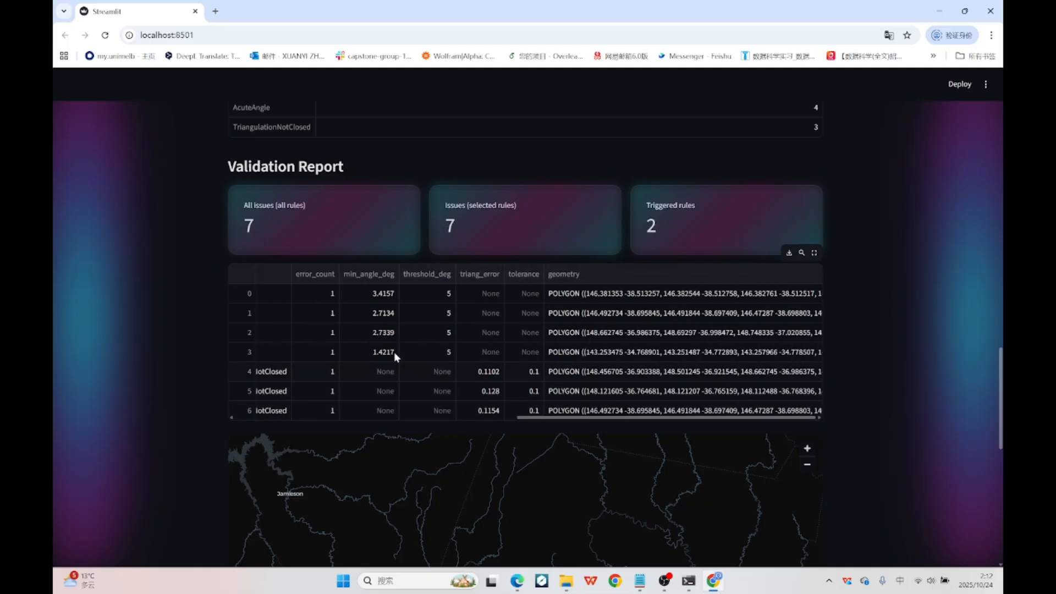
{"action": "left_click", "coordinate": [660, 337]}
{"action": "left_click", "coordinate": [717, 318]}
{"action": "left_click", "coordinate": [688, 386]}
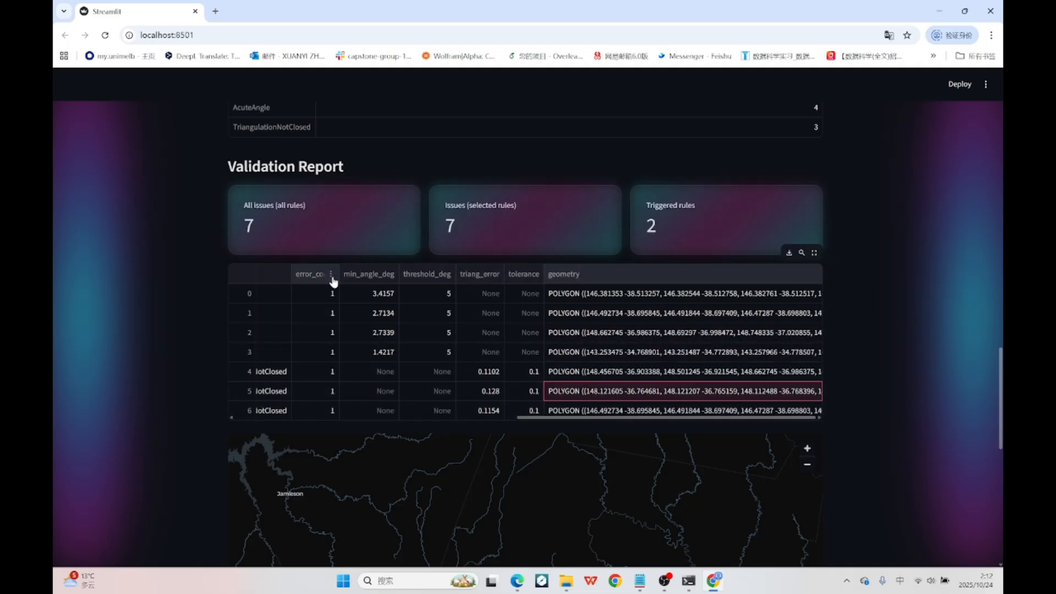
{"action": "left_click_drag", "start_coordinate": [368, 295], "coordinate": [374, 373]}
{"action": "left_click_drag", "start_coordinate": [427, 294], "coordinate": [430, 391]}
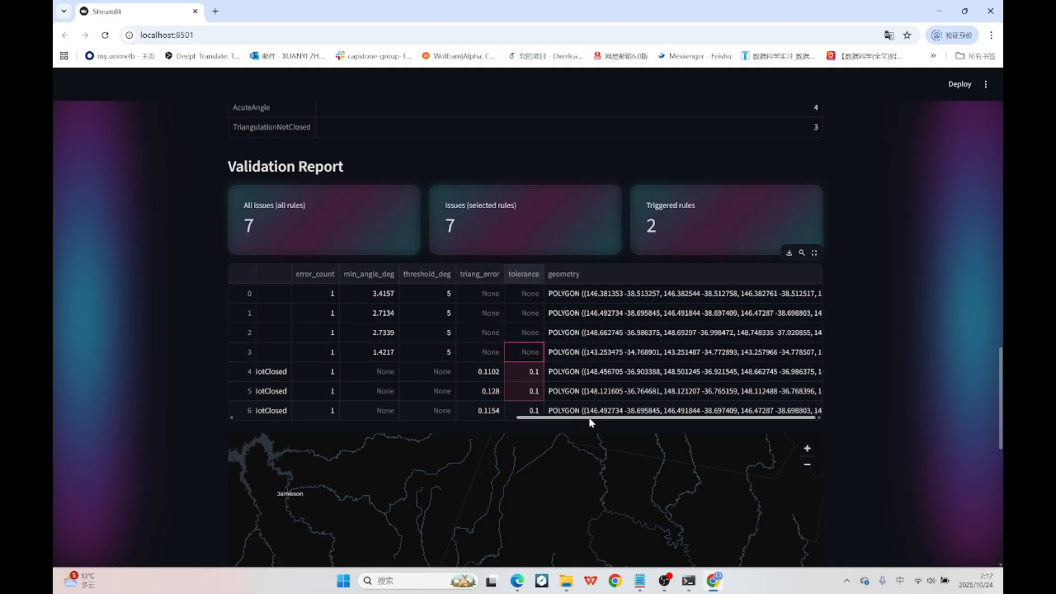
{"action": "left_click_drag", "start_coordinate": [588, 418], "coordinate": [299, 418]}
Compare the report entries, especially both entries for record 270, with the flagged points on the results map, zooming in on them.
{"action": "scroll", "coordinate": [130, 329], "scroll_direction": "down", "scroll_amount": 5}
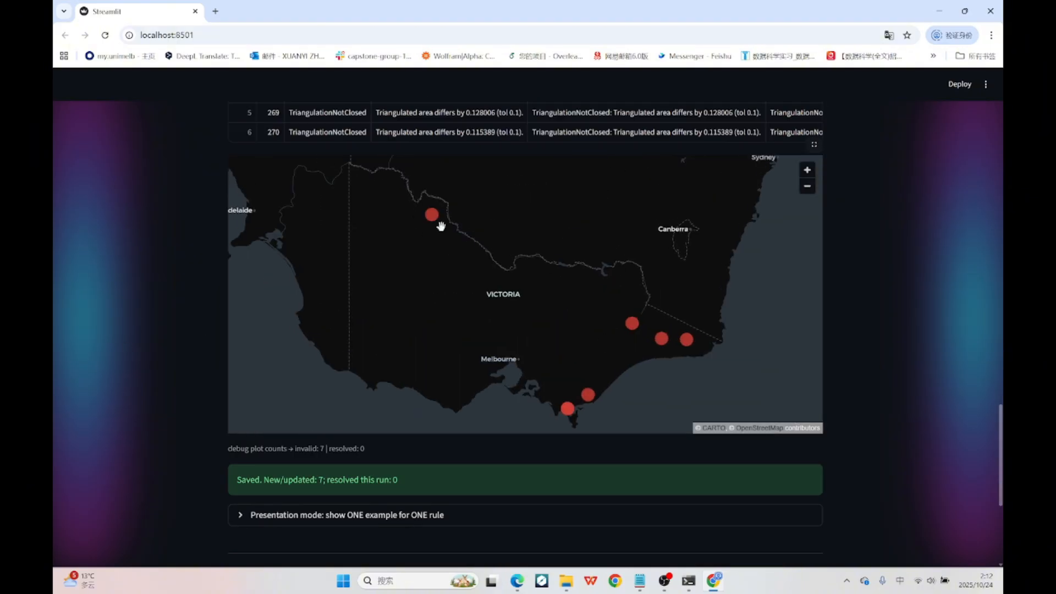
{"action": "mouse_move", "coordinate": [562, 410]}
{"action": "scroll", "coordinate": [203, 319], "scroll_direction": "up", "scroll_amount": 4}
{"action": "left_click_drag", "start_coordinate": [302, 239], "coordinate": [290, 355]}
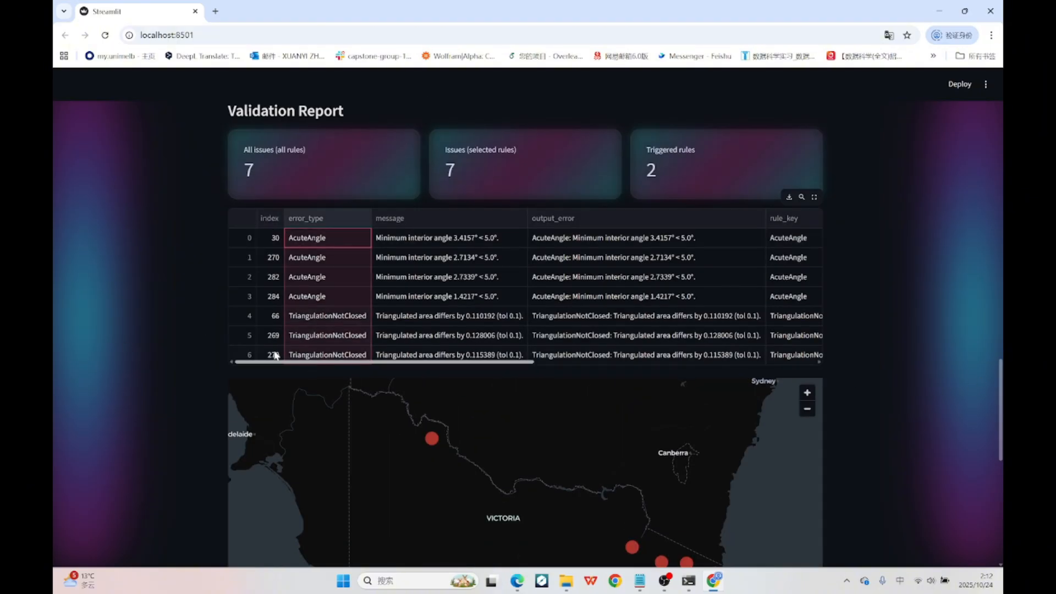
{"action": "left_click", "coordinate": [274, 357]}
{"action": "left_click", "coordinate": [275, 257]}
{"action": "left_click", "coordinate": [274, 355]}
{"action": "scroll", "coordinate": [188, 360], "scroll_direction": "down", "scroll_amount": 2}
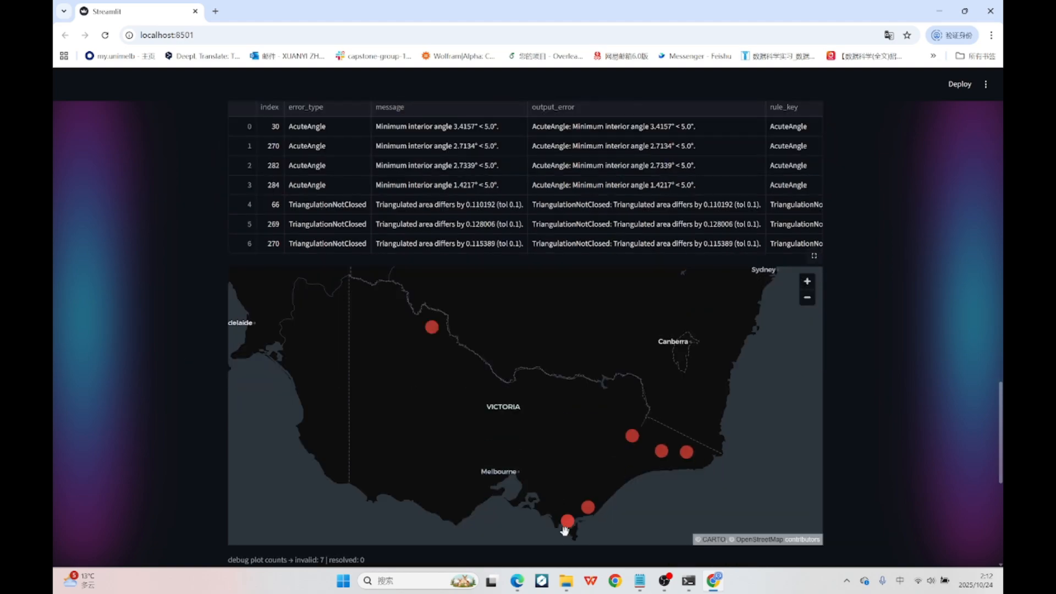
{"action": "scroll", "coordinate": [566, 520], "scroll_direction": "up", "scroll_amount": 5}
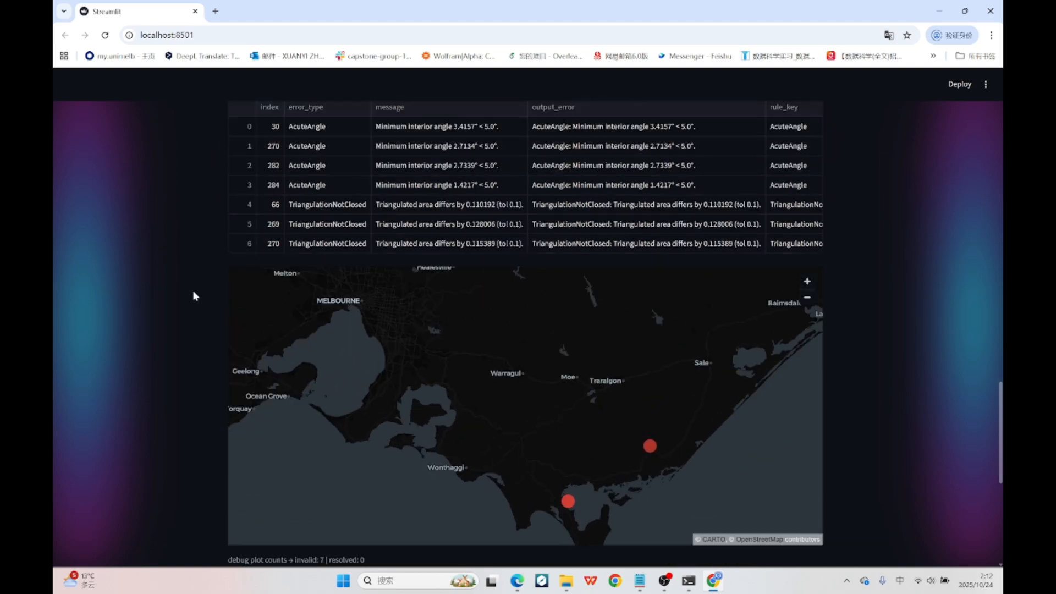
{"action": "scroll", "coordinate": [192, 297], "scroll_direction": "down", "scroll_amount": 7}
{"action": "scroll", "coordinate": [833, 437], "scroll_direction": "up", "scroll_amount": 7}
View the report table in full screen, restore it, and search the table for "not".
{"action": "left_click", "coordinate": [814, 205]}
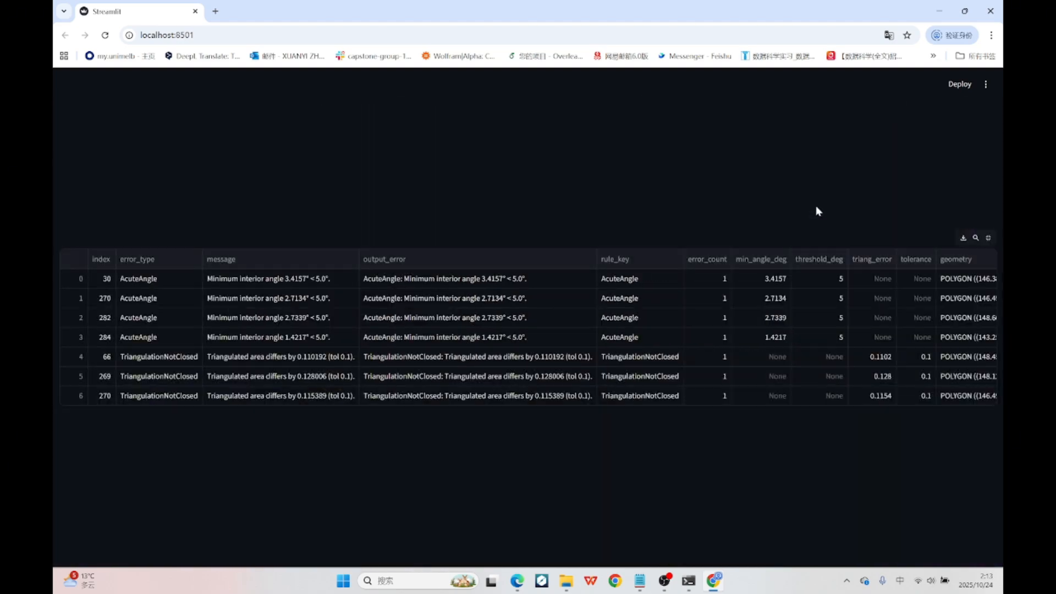
{"action": "left_click", "coordinate": [985, 238]}
{"action": "left_click", "coordinate": [802, 205]}
{"action": "type", "text": "not"}
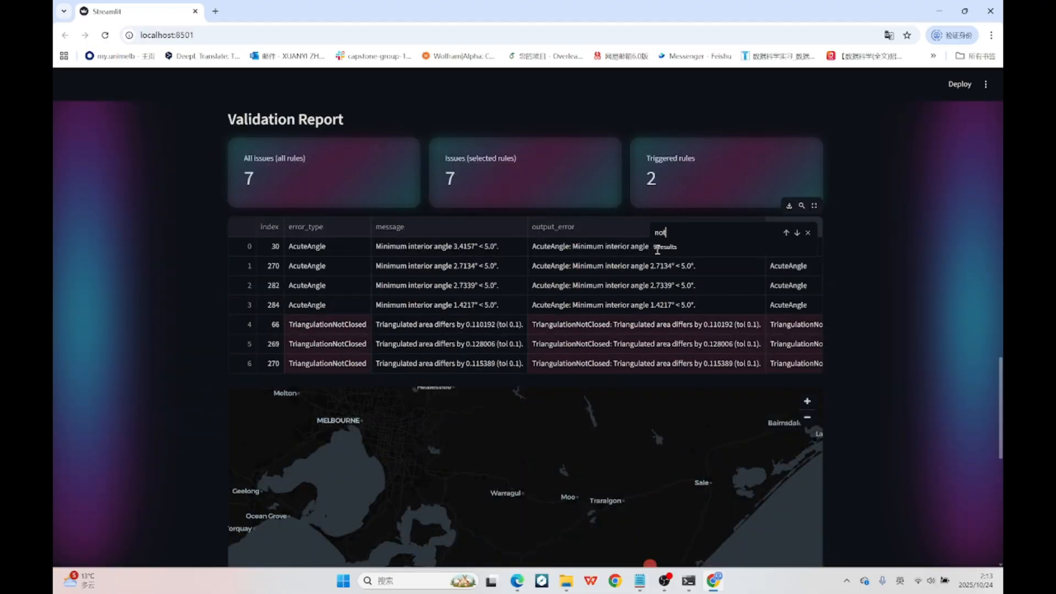
{"action": "left_click", "coordinate": [808, 232]}
{"action": "scroll", "coordinate": [852, 249], "scroll_direction": "up", "scroll_amount": 2}
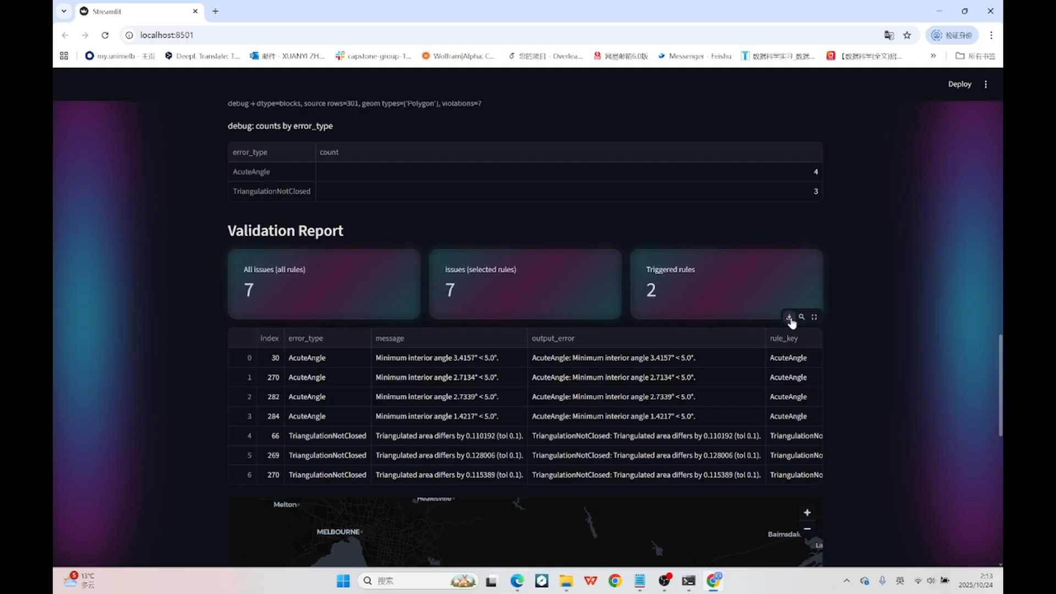
Download the CSV report for the selected rules, review its data in WPS Office, and close the spreadsheet.
{"action": "scroll", "coordinate": [938, 283], "scroll_direction": "down", "scroll_amount": 10}
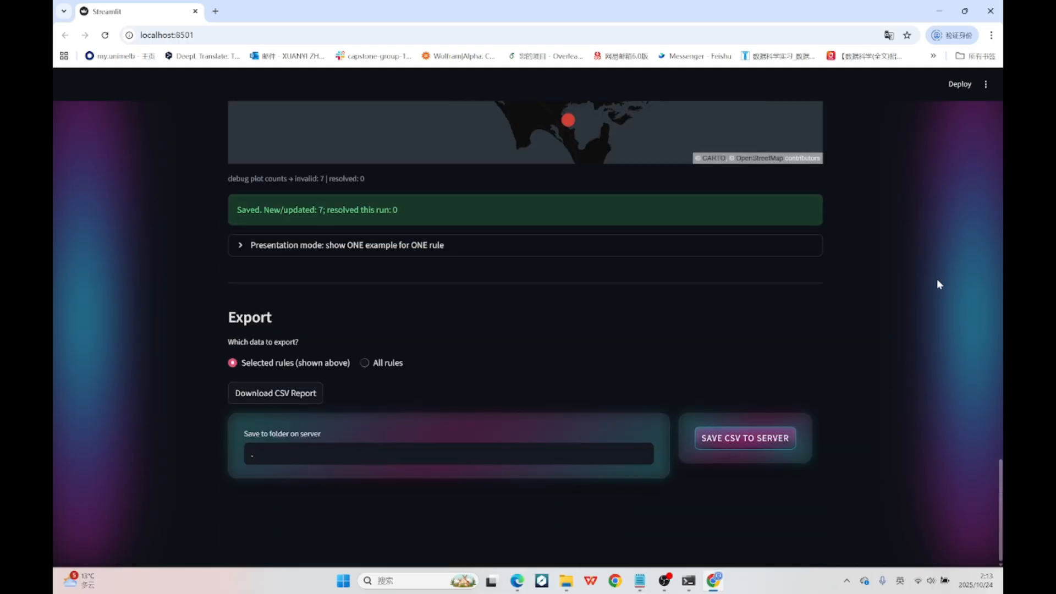
{"action": "left_click", "coordinate": [295, 393]}
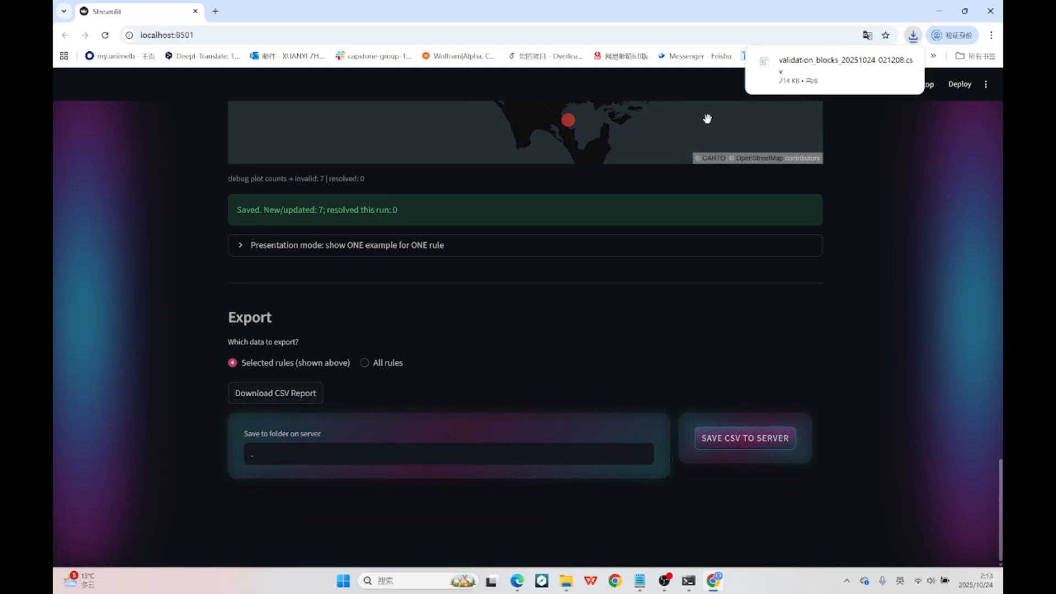
{"action": "left_click", "coordinate": [816, 79]}
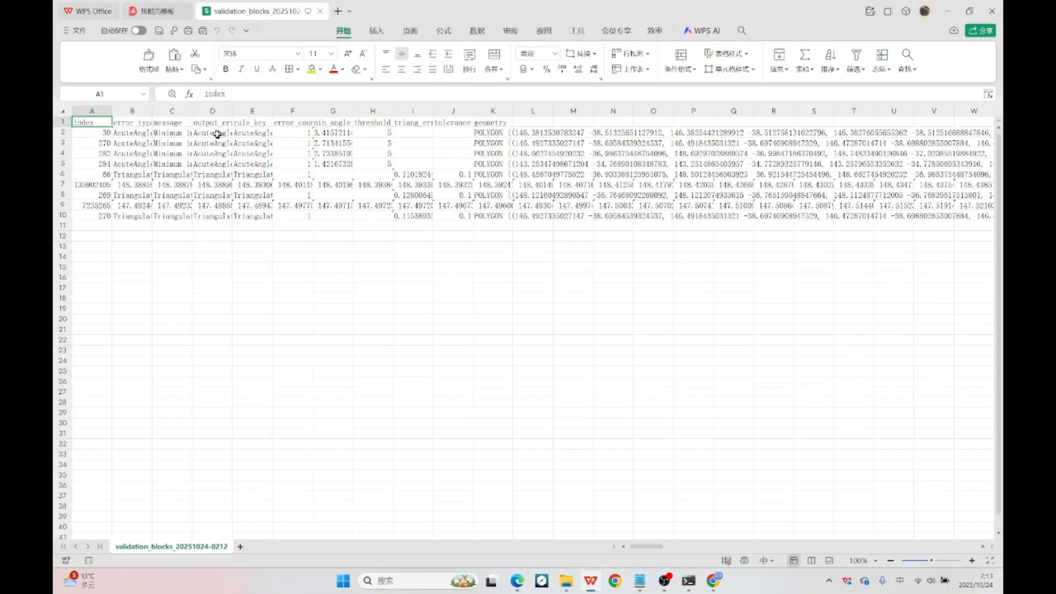
{"action": "left_click_drag", "start_coordinate": [95, 124], "coordinate": [484, 213]}
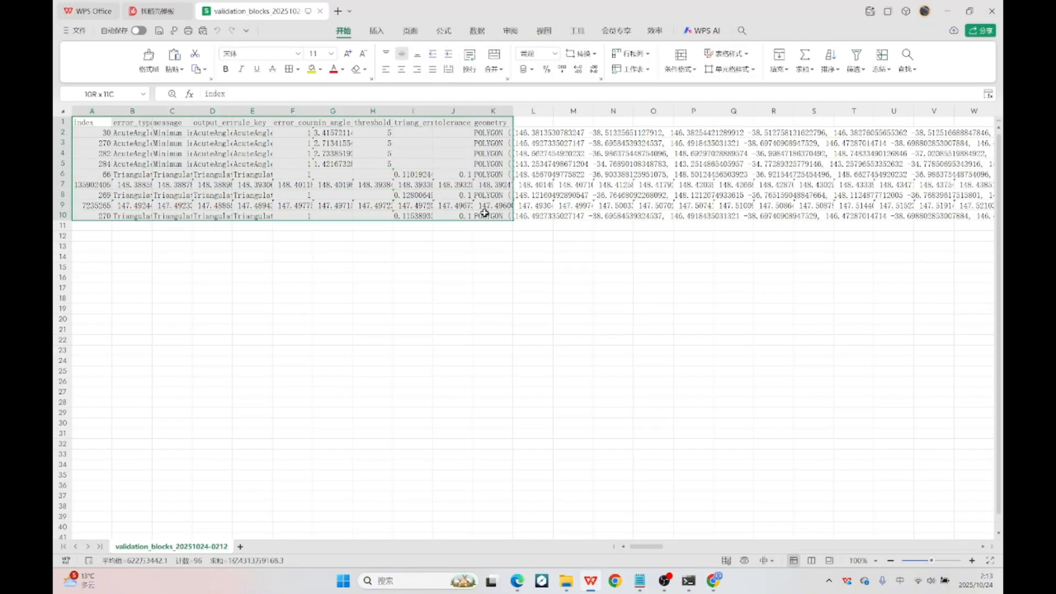
{"action": "left_click", "coordinate": [991, 11]}
Set the file format to XML and upload the Victorian secondary year 9 school zone file.
{"action": "scroll", "coordinate": [503, 272], "scroll_direction": "up", "scroll_amount": 15}
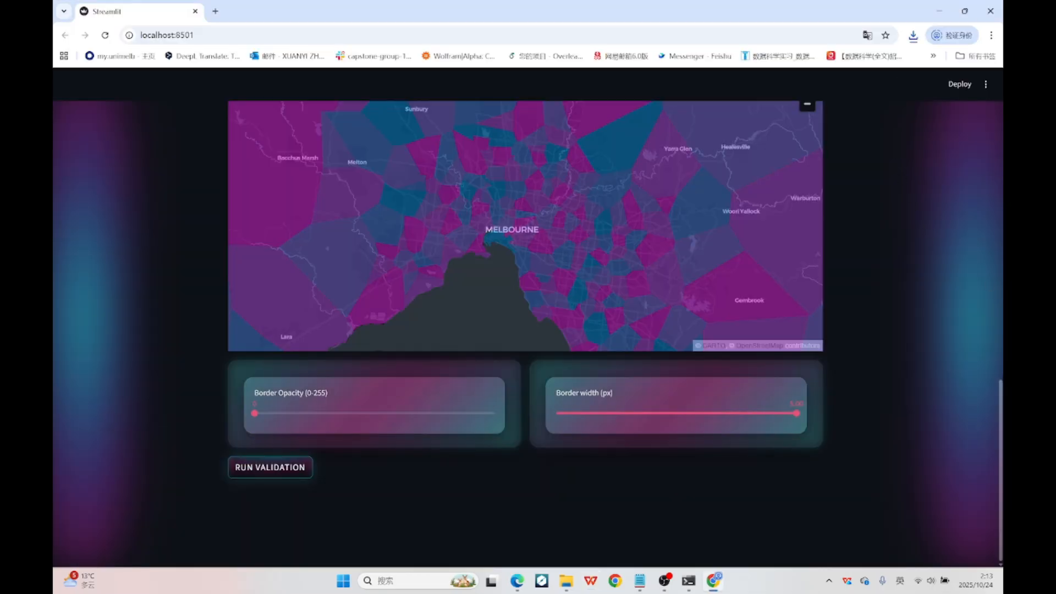
{"action": "left_click", "coordinate": [517, 307]}
{"action": "left_click", "coordinate": [554, 379]}
{"action": "left_click", "coordinate": [633, 362]}
{"action": "double_click", "coordinate": [530, 240]}
{"action": "scroll", "coordinate": [853, 359], "scroll_direction": "down", "scroll_amount": 2}
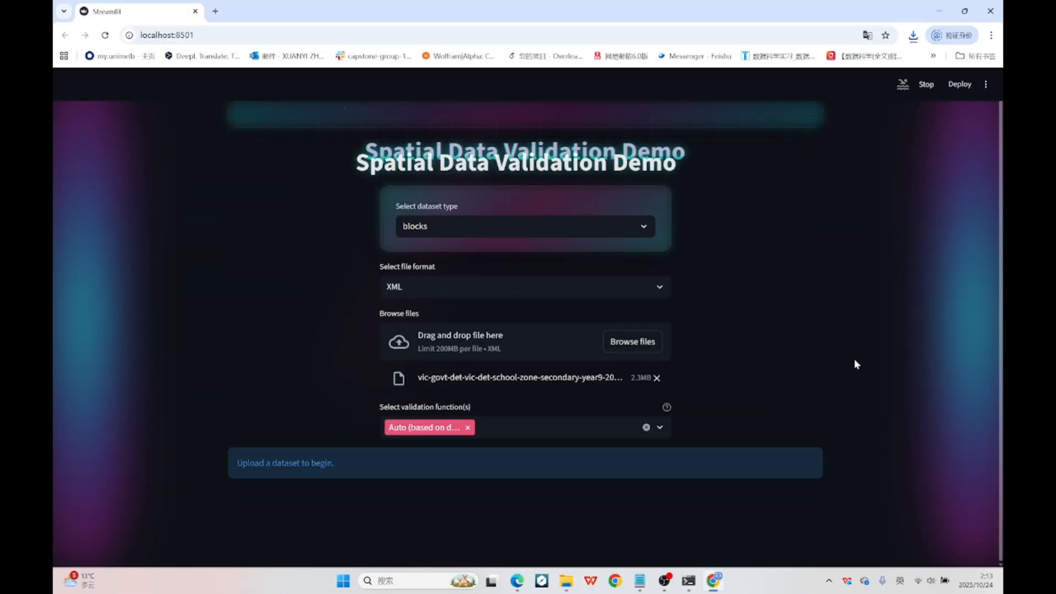
Run validation on the XML dataset and review the flagged locations on the results map.
{"action": "scroll", "coordinate": [899, 347], "scroll_direction": "down", "scroll_amount": 10}
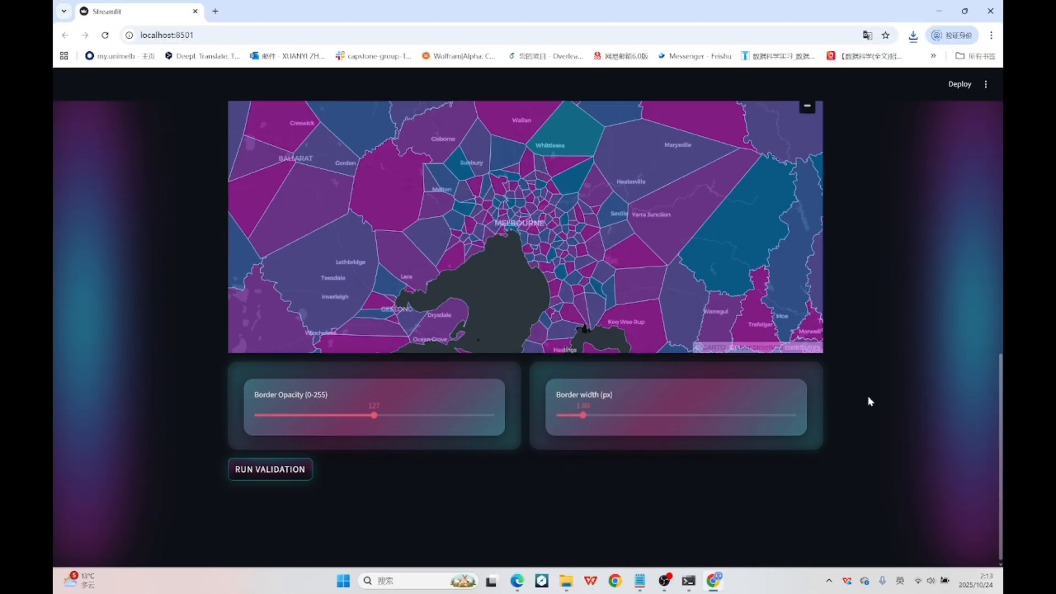
{"action": "scroll", "coordinate": [902, 445], "scroll_direction": "down", "scroll_amount": 14}
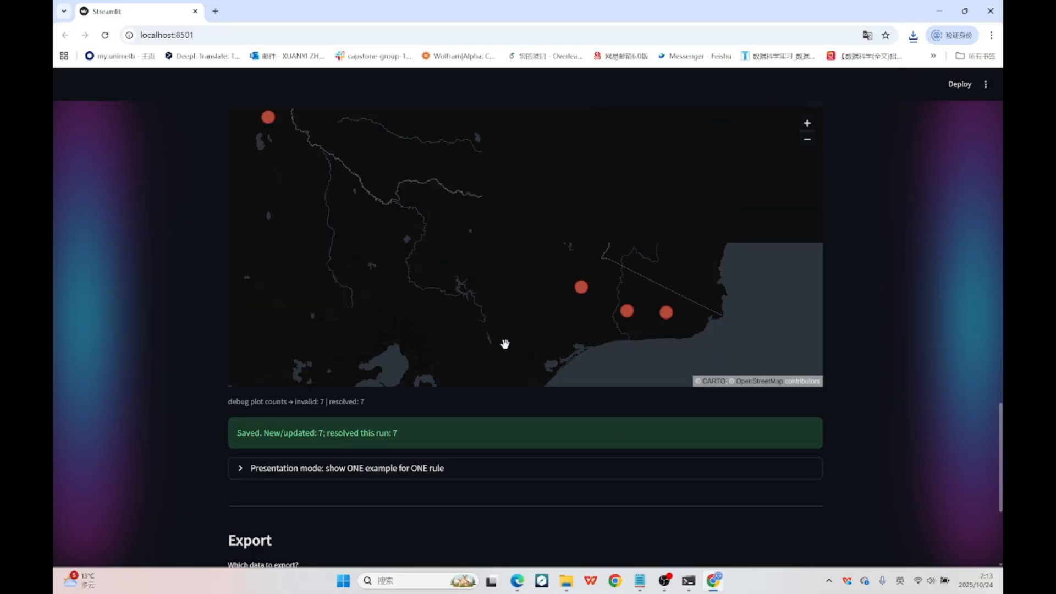
{"action": "scroll", "coordinate": [523, 352], "scroll_direction": "up", "scroll_amount": 5}
{"action": "scroll", "coordinate": [516, 364], "scroll_direction": "down", "scroll_amount": 9}
Set the file format to KML and upload the secondary year 9 school zone KML file.
{"action": "scroll", "coordinate": [909, 363], "scroll_direction": "up", "scroll_amount": 20}
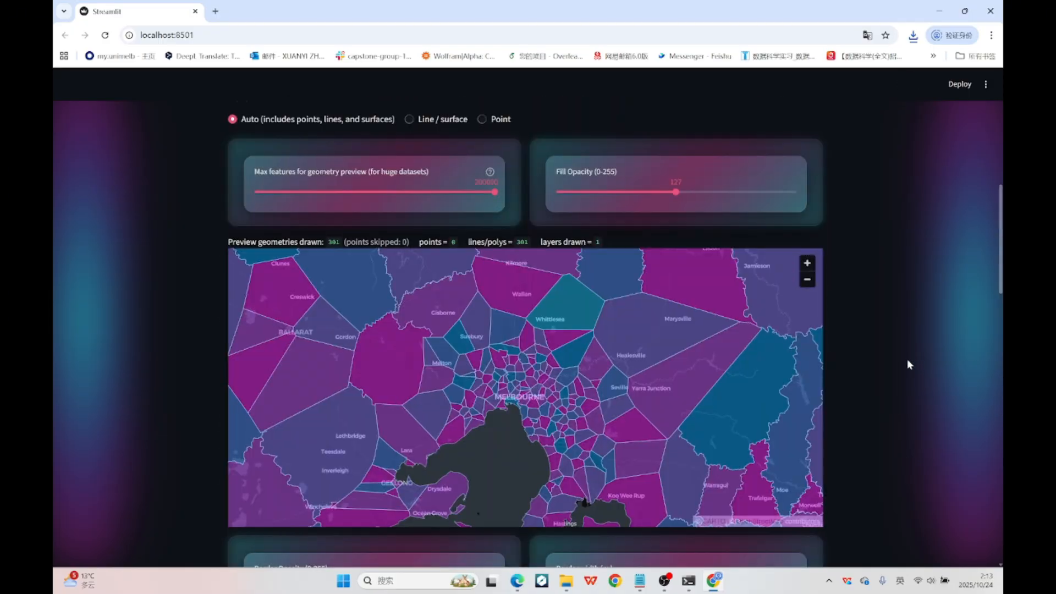
{"action": "left_click", "coordinate": [582, 308]}
{"action": "left_click", "coordinate": [632, 394]}
{"action": "scroll", "coordinate": [856, 327], "scroll_direction": "down", "scroll_amount": 5}
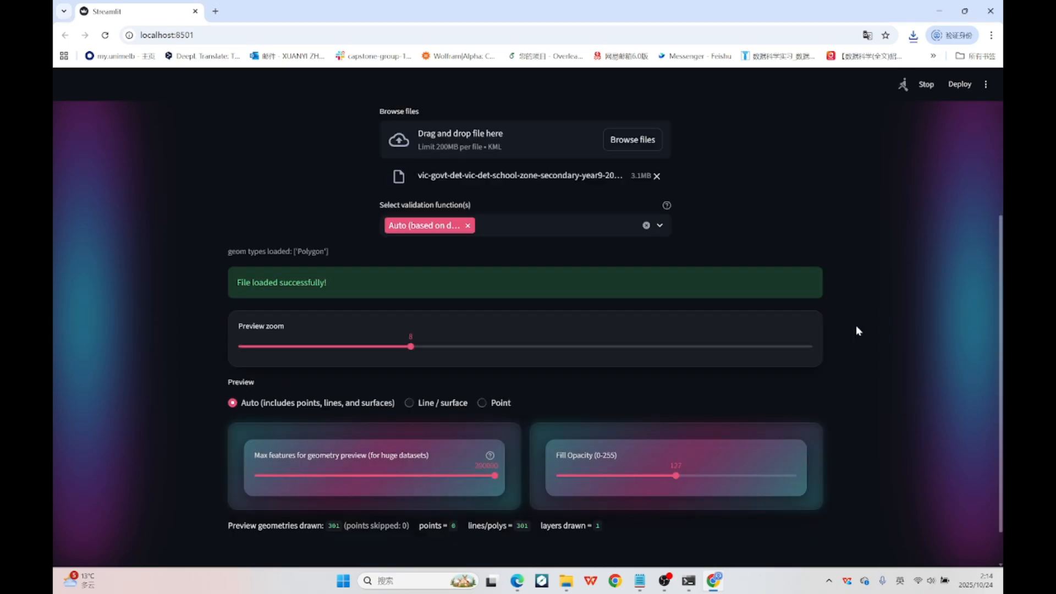
Run validation on the KML dataset and review its error counts and report.
{"action": "scroll", "coordinate": [888, 330], "scroll_direction": "down", "scroll_amount": 8}
{"action": "left_click", "coordinate": [256, 481]}
{"action": "scroll", "coordinate": [941, 371], "scroll_direction": "down", "scroll_amount": 5}
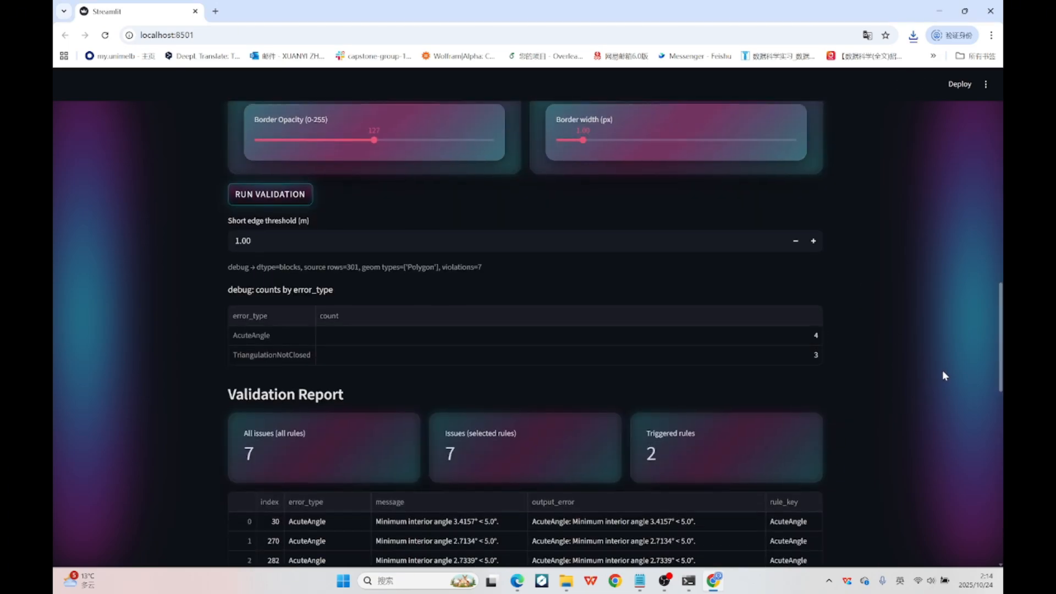
{"action": "scroll", "coordinate": [942, 370], "scroll_direction": "down", "scroll_amount": 10}
Set the file format to GeoJSON and upload the GeoJSON version of the dataset.
{"action": "scroll", "coordinate": [940, 434], "scroll_direction": "up", "scroll_amount": 20}
{"action": "left_click", "coordinate": [649, 307]}
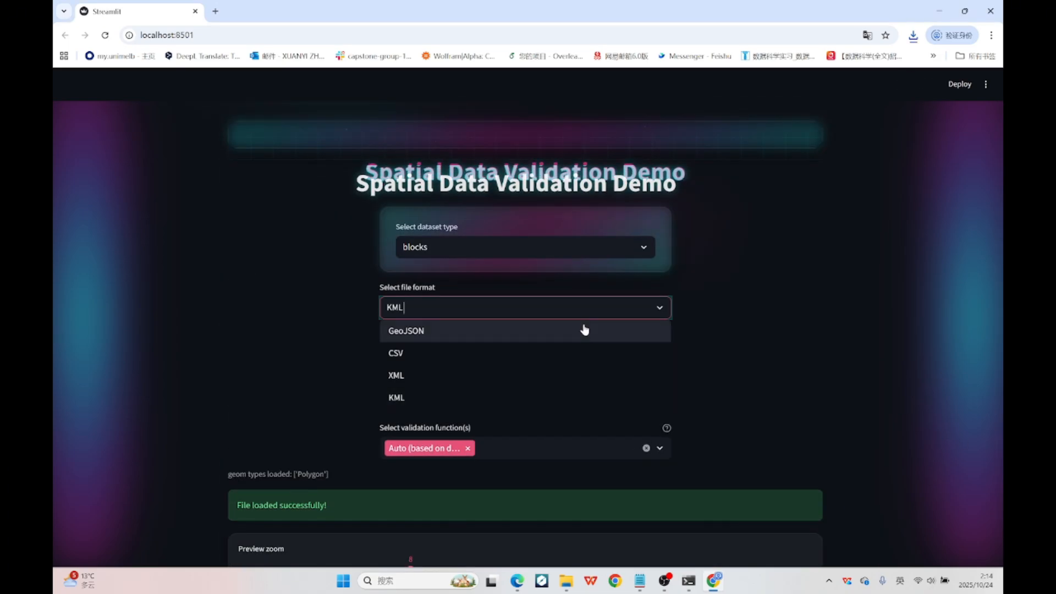
{"action": "left_click", "coordinate": [584, 331]}
{"action": "left_click", "coordinate": [632, 363]}
{"action": "double_click", "coordinate": [511, 298]}
Run validation on the GeoJSON dataset and zoom the results map out to show the flagged locations across Victoria.
{"action": "scroll", "coordinate": [966, 359], "scroll_direction": "down", "scroll_amount": 4}
{"action": "scroll", "coordinate": [963, 374], "scroll_direction": "down", "scroll_amount": 7}
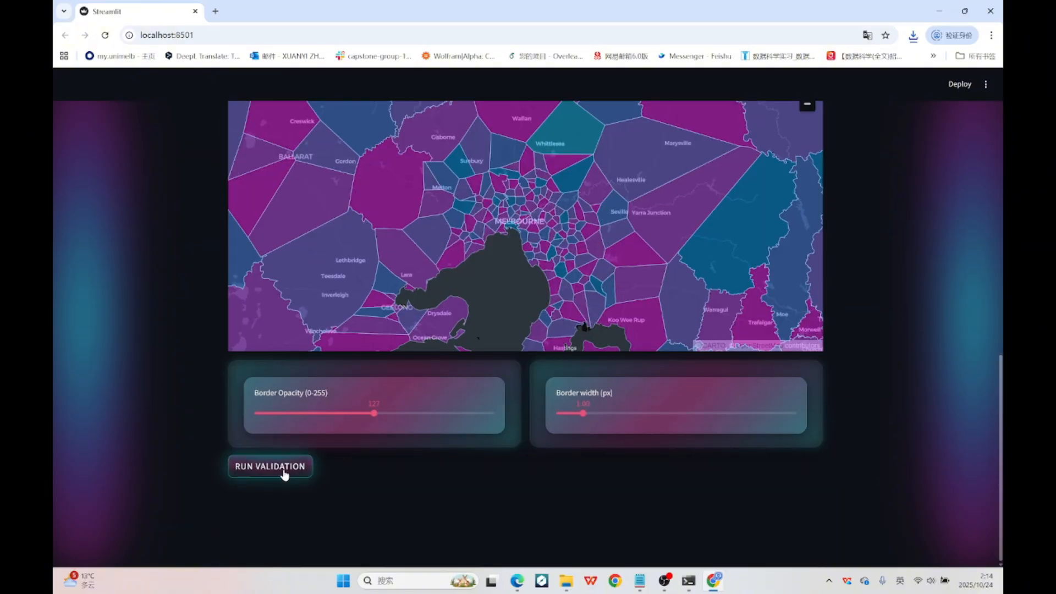
{"action": "left_click", "coordinate": [283, 468]}
{"action": "scroll", "coordinate": [895, 401], "scroll_direction": "down", "scroll_amount": 8}
{"action": "scroll", "coordinate": [969, 363], "scroll_direction": "down", "scroll_amount": 6}
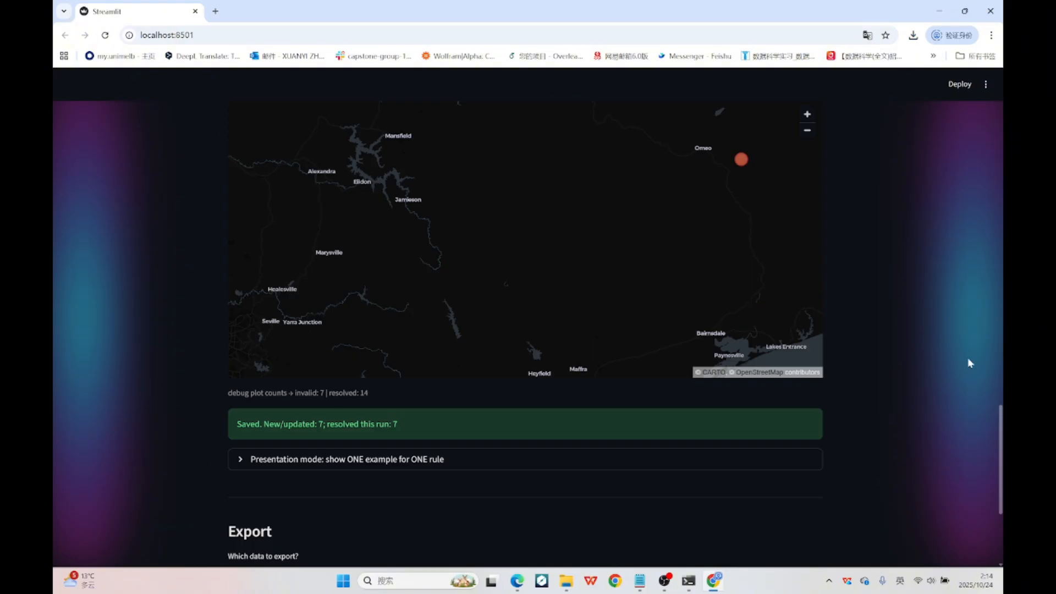
{"action": "scroll", "coordinate": [611, 304], "scroll_direction": "down", "scroll_amount": 3}
{"action": "left_click_drag", "start_coordinate": [587, 299], "coordinate": [561, 259]}
{"action": "scroll", "coordinate": [636, 250], "scroll_direction": "up", "scroll_amount": 1}
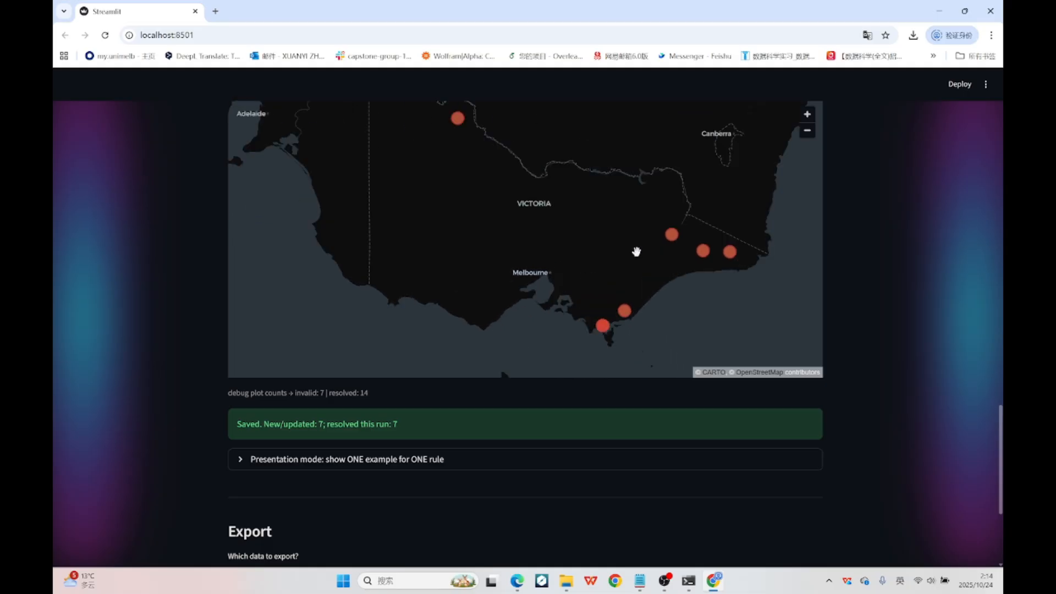
Set the short edge threshold to 2.00 m, rerun validation, and review the updated report and map.
{"action": "scroll", "coordinate": [928, 303], "scroll_direction": "up", "scroll_amount": 5}
{"action": "scroll", "coordinate": [928, 304], "scroll_direction": "up", "scroll_amount": 4}
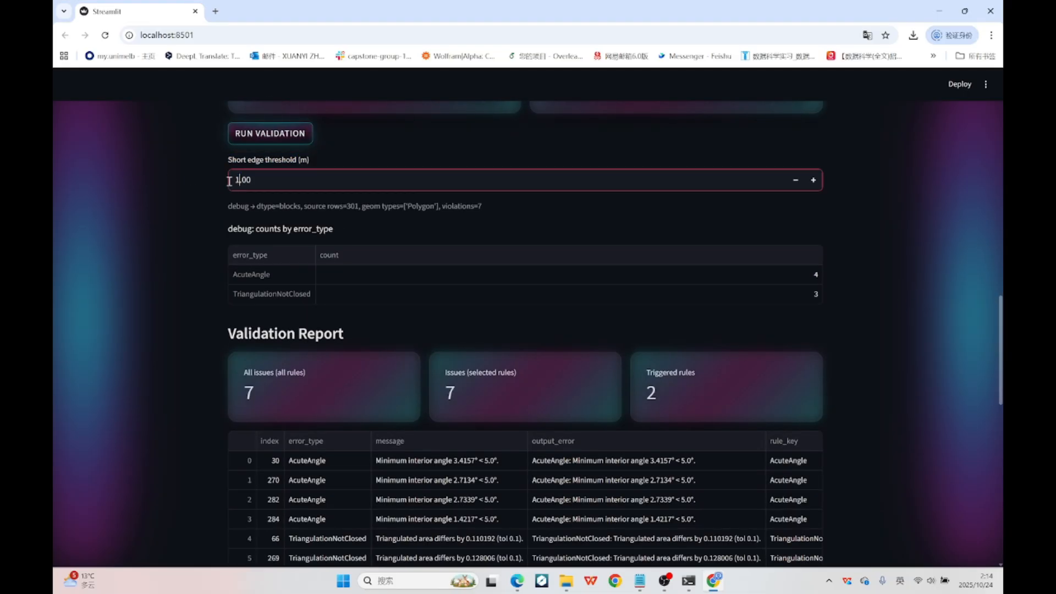
{"action": "left_click", "coordinate": [284, 144]}
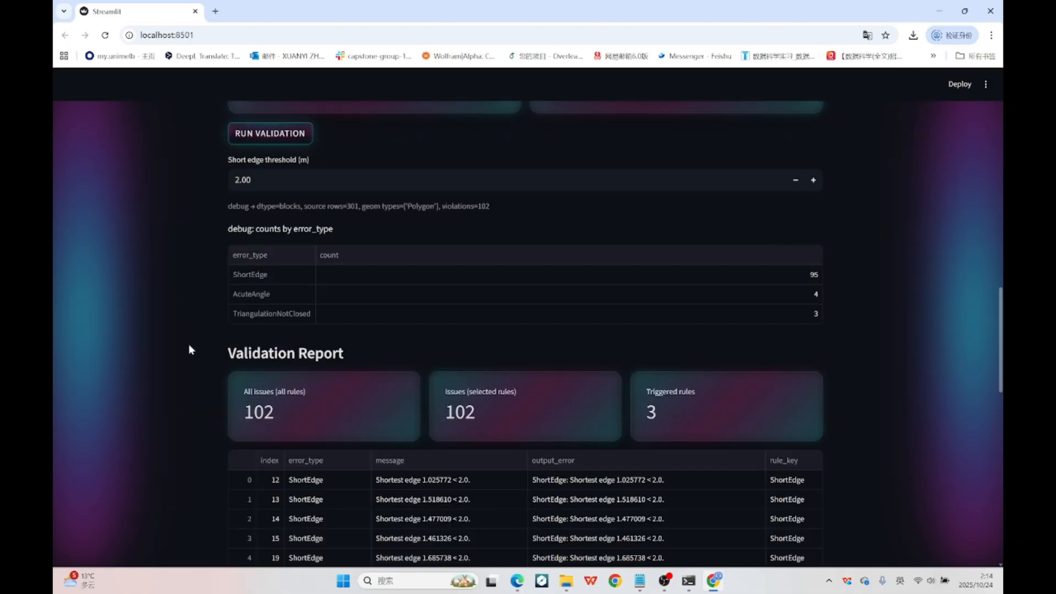
{"action": "scroll", "coordinate": [184, 348], "scroll_direction": "down", "scroll_amount": 11}
{"action": "scroll", "coordinate": [180, 352], "scroll_direction": "up", "scroll_amount": 3}
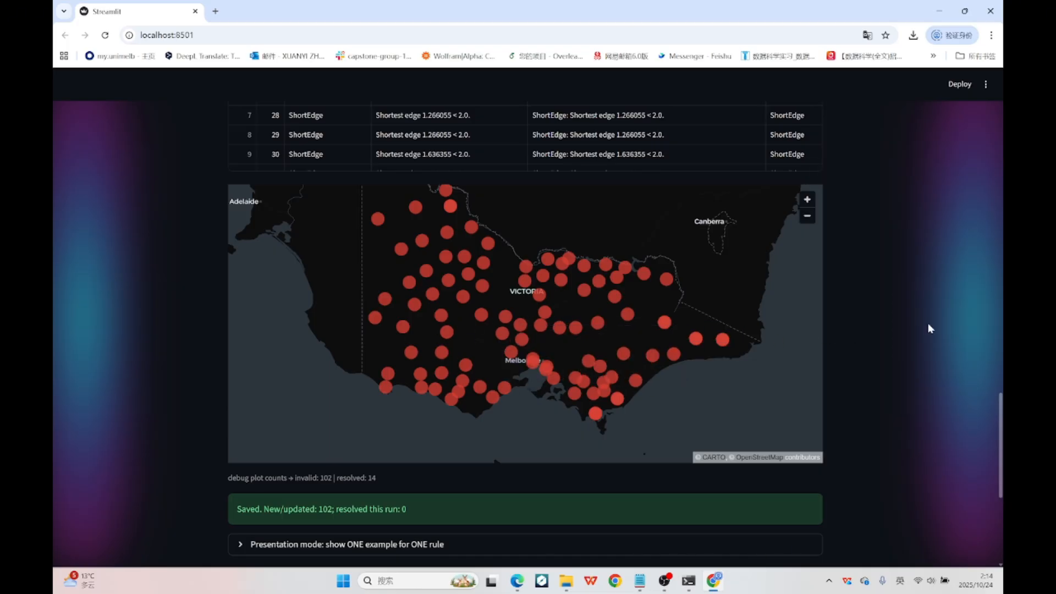
Set the short edge threshold to 1.00 m and rerun validation.
{"action": "scroll", "coordinate": [929, 327], "scroll_direction": "up", "scroll_amount": 10}
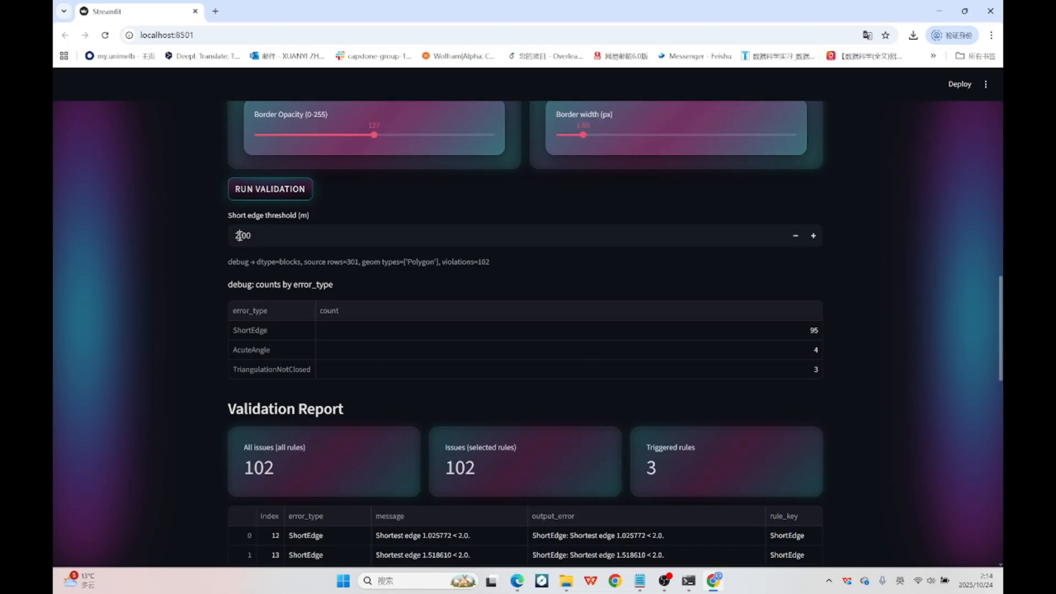
{"action": "type", "text": "1"}
{"action": "left_click", "coordinate": [301, 191]}
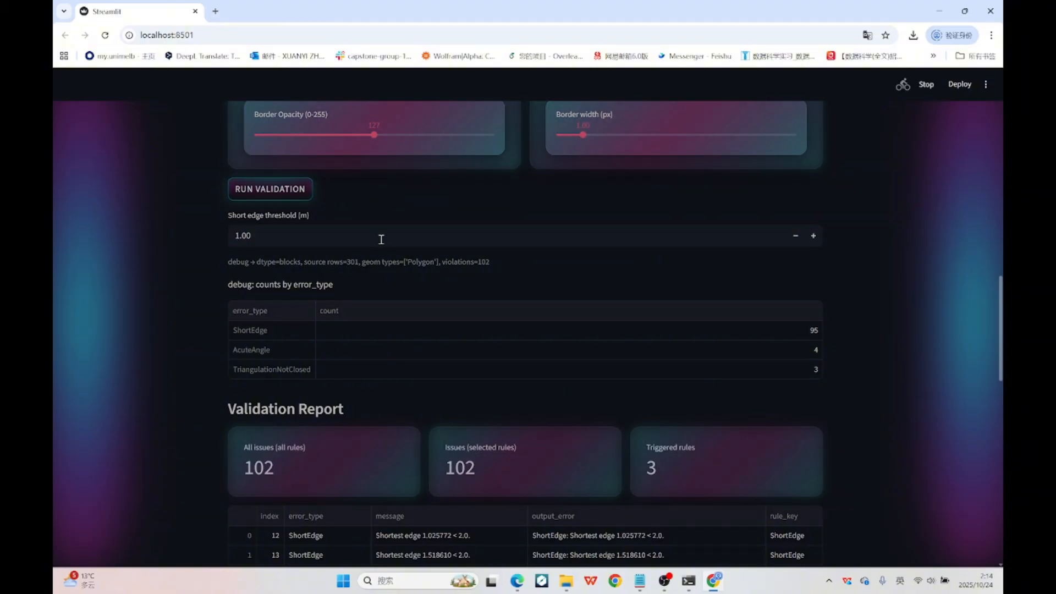
Examine the blocks validation report and the status of locations on the results map for the 1.00 m threshold.
{"action": "scroll", "coordinate": [863, 240], "scroll_direction": "down", "scroll_amount": 8}
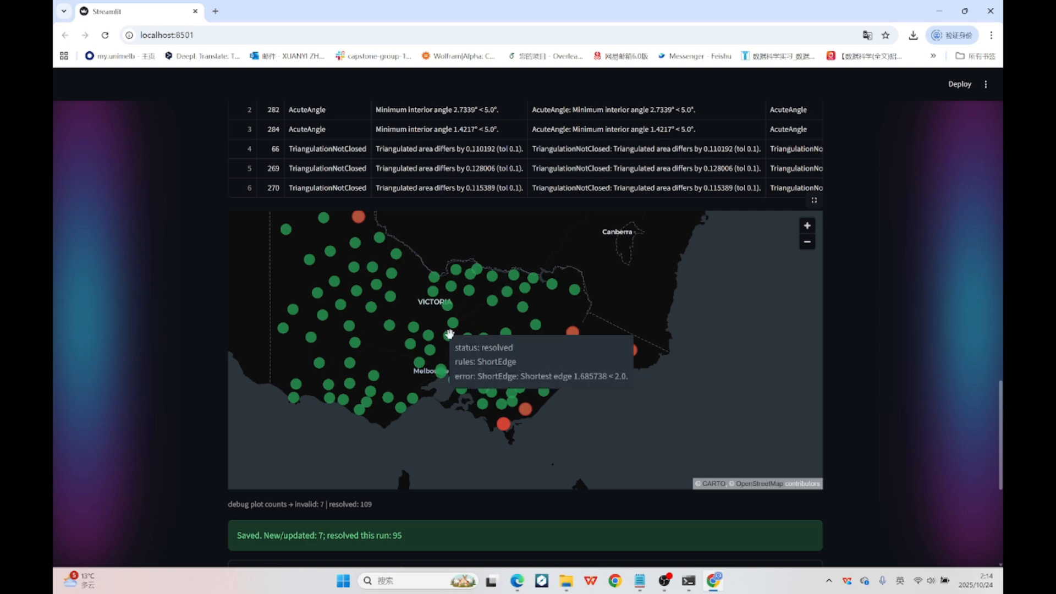
{"action": "mouse_move", "coordinate": [428, 337]}
{"action": "scroll", "coordinate": [898, 323], "scroll_direction": "up", "scroll_amount": 10}
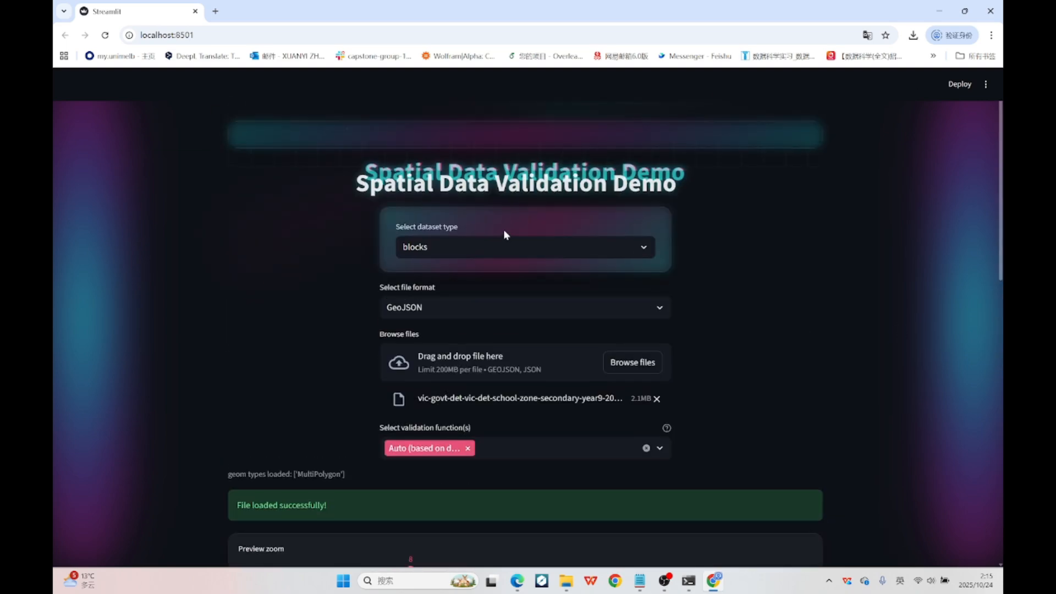
Set the dataset type to building and upload the geoscape-geoscape-melbourne-buildings-jun22 GeoJSON file.
{"action": "left_click", "coordinate": [517, 246]}
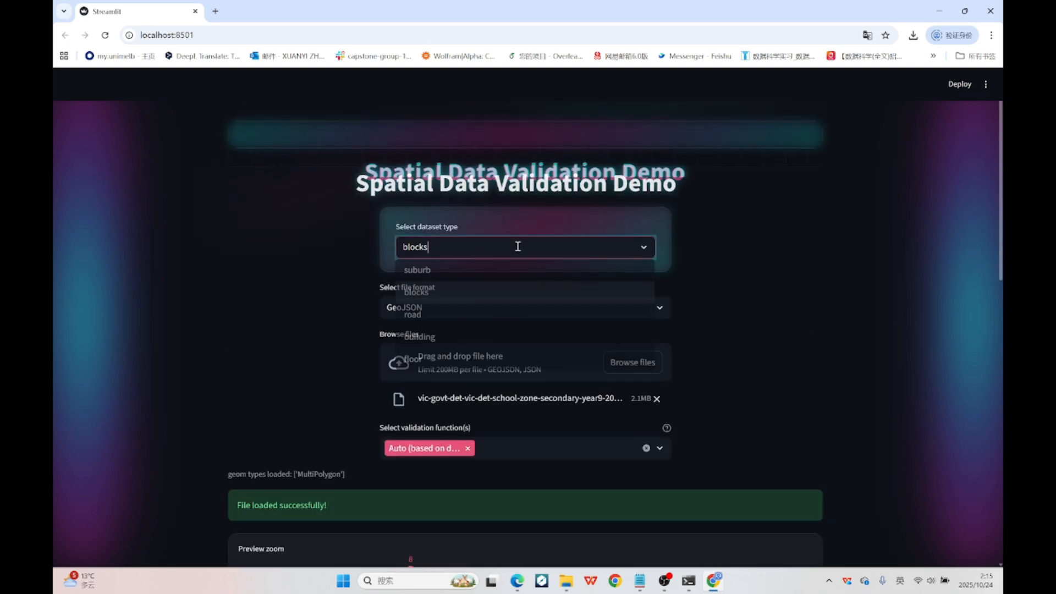
{"action": "left_click", "coordinate": [502, 337]}
{"action": "left_click", "coordinate": [632, 362]}
{"action": "left_click", "coordinate": [549, 252]}
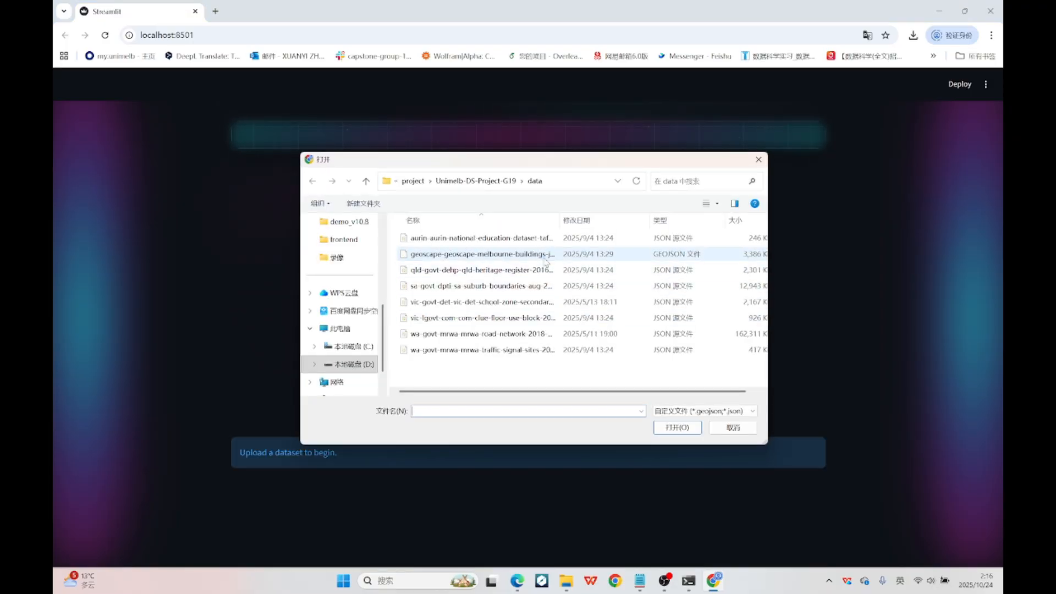
{"action": "double_click", "coordinate": [549, 252]}
Inspect the building footprints in the preview map, focusing closely on central Melbourne.
{"action": "scroll", "coordinate": [912, 404], "scroll_direction": "down", "scroll_amount": 11}
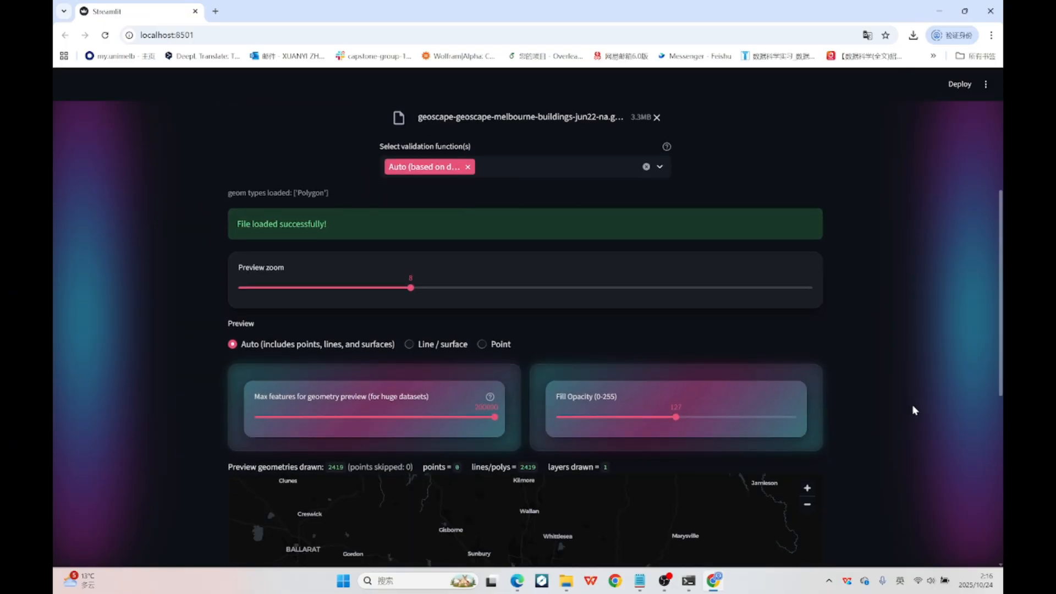
{"action": "scroll", "coordinate": [554, 300], "scroll_direction": "up", "scroll_amount": 7}
{"action": "left_click_drag", "start_coordinate": [404, 242], "coordinate": [596, 347]}
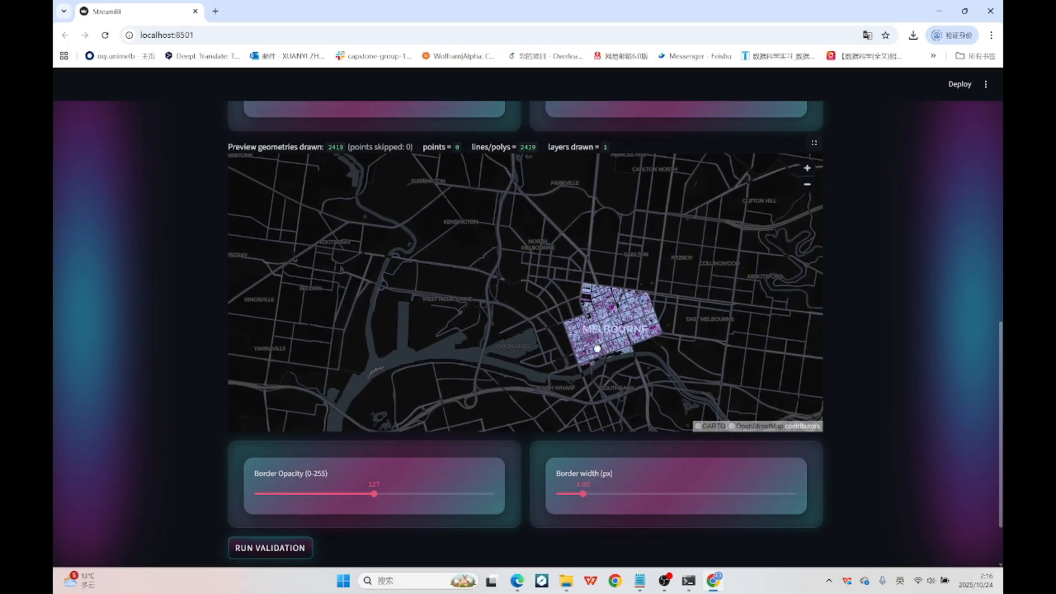
{"action": "scroll", "coordinate": [604, 338], "scroll_direction": "up", "scroll_amount": 4}
{"action": "scroll", "coordinate": [507, 326], "scroll_direction": "up", "scroll_amount": 3}
{"action": "scroll", "coordinate": [473, 353], "scroll_direction": "down", "scroll_amount": 8}
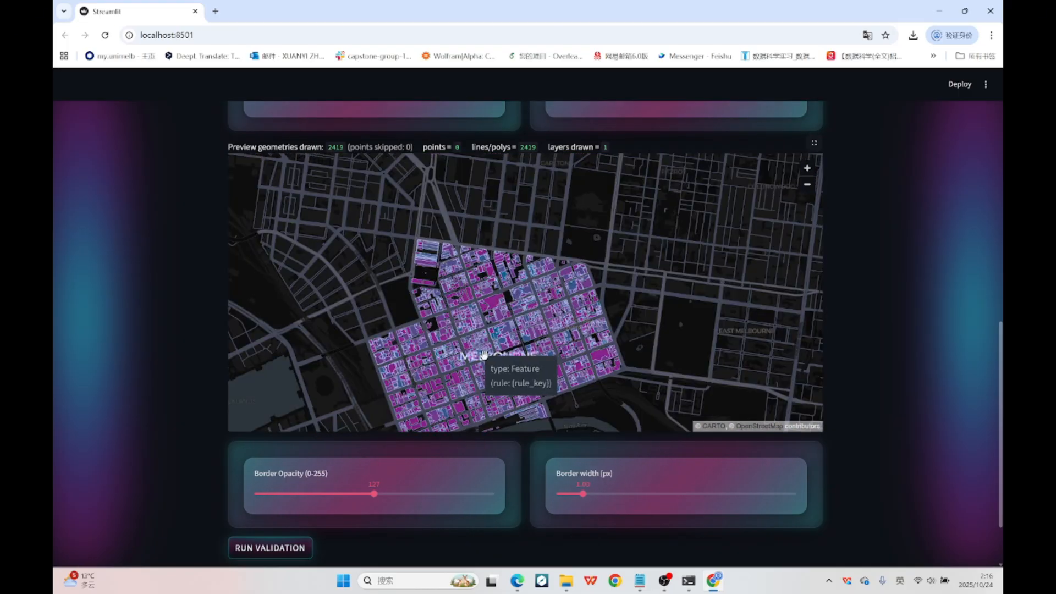
Run validation on the Melbourne buildings dataset and bring up its report and results map.
{"action": "scroll", "coordinate": [308, 518], "scroll_direction": "down", "scroll_amount": 2}
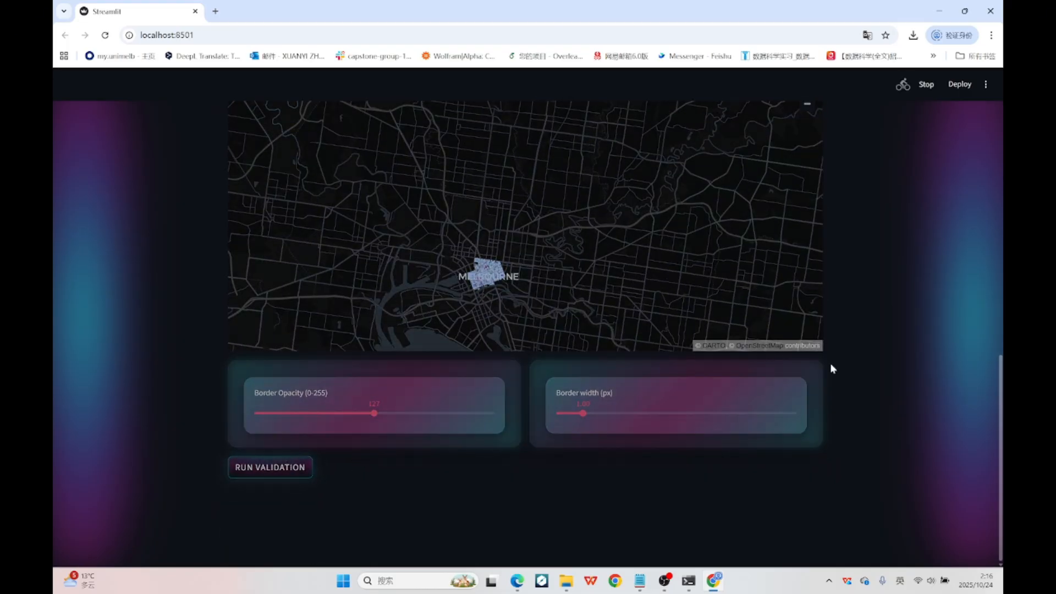
{"action": "scroll", "coordinate": [889, 380], "scroll_direction": "down", "scroll_amount": 8}
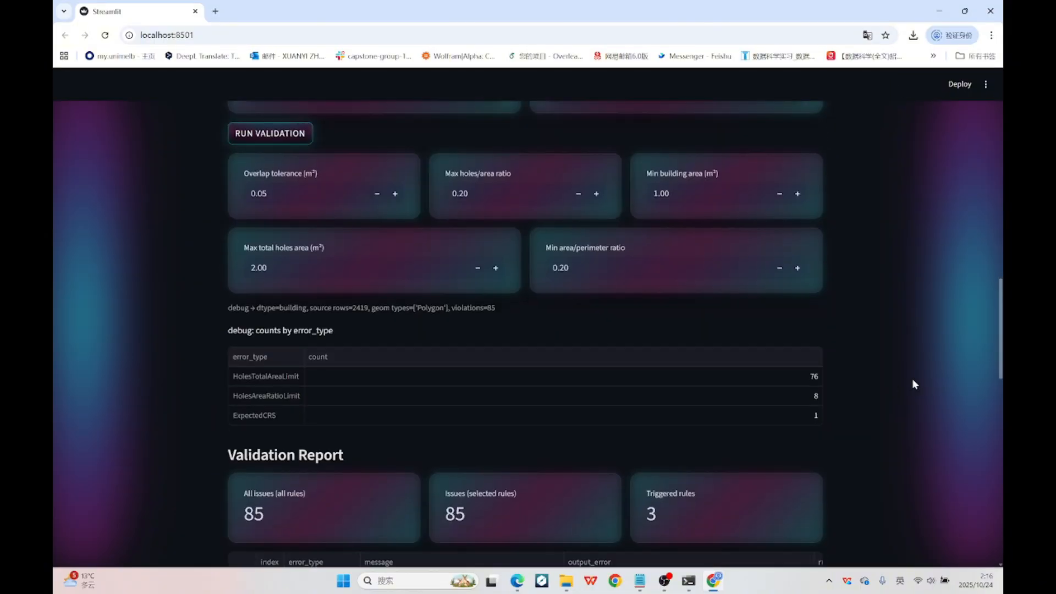
{"action": "left_click", "coordinate": [376, 204]}
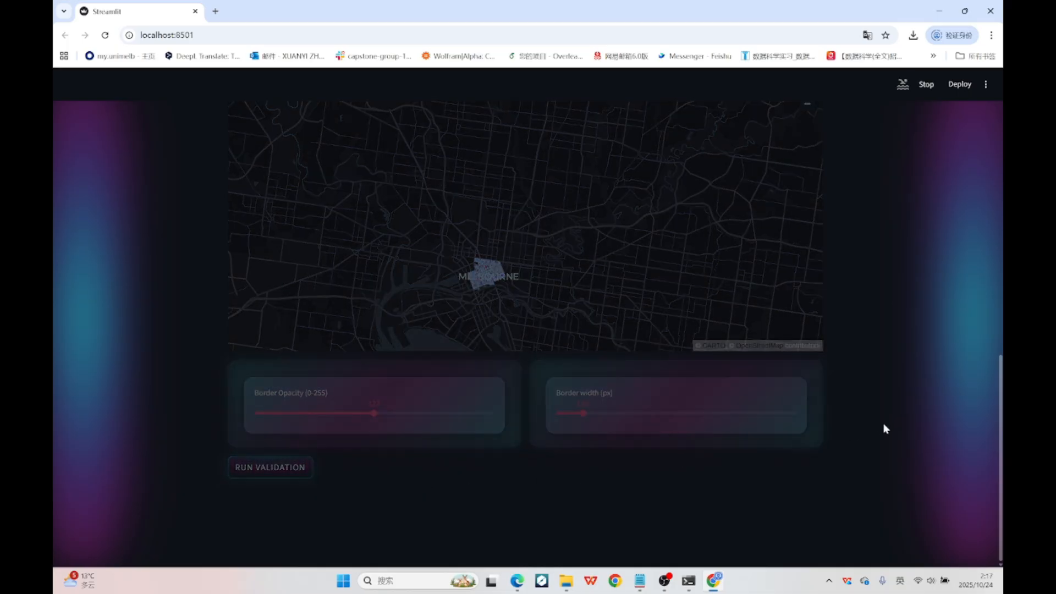
{"action": "scroll", "coordinate": [886, 426], "scroll_direction": "down", "scroll_amount": 15}
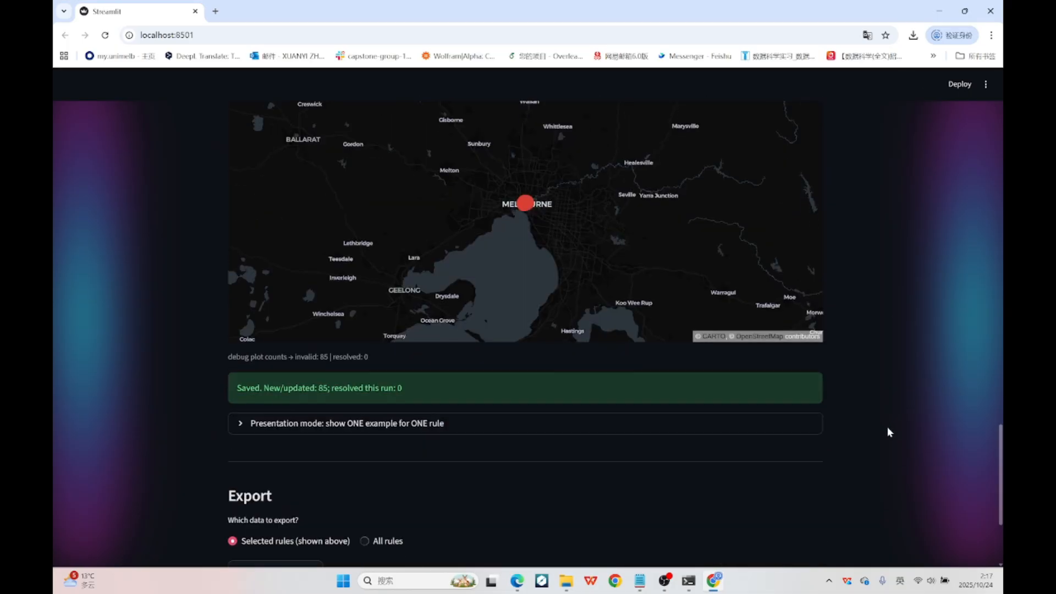
Inspect the flagged buildings across central Melbourne on the results map and check the export options.
{"action": "scroll", "coordinate": [885, 428], "scroll_direction": "up", "scroll_amount": 3}
{"action": "scroll", "coordinate": [547, 384], "scroll_direction": "up", "scroll_amount": 5}
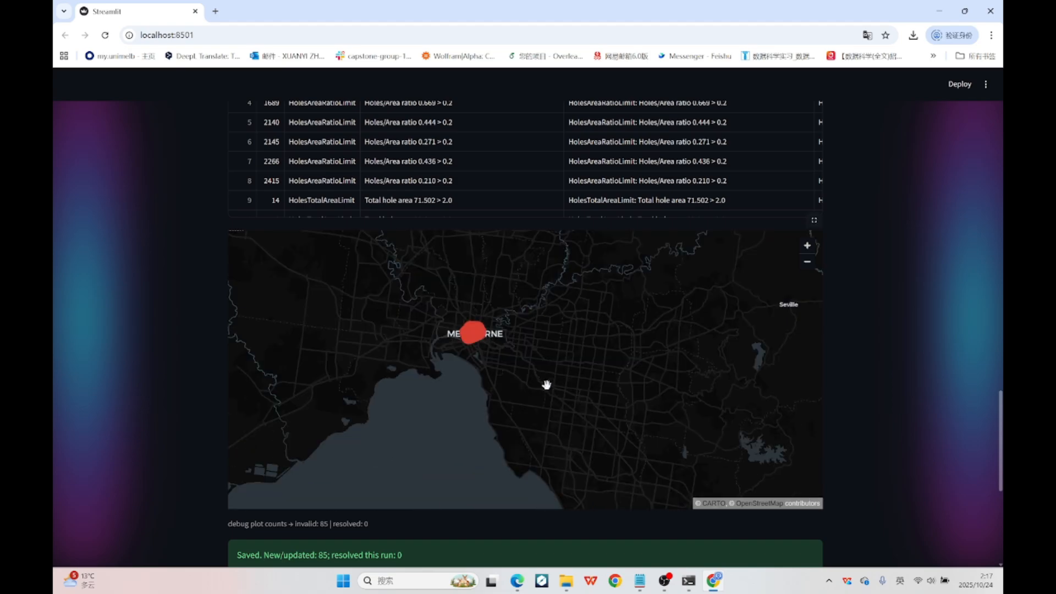
{"action": "scroll", "coordinate": [481, 330], "scroll_direction": "up", "scroll_amount": 6}
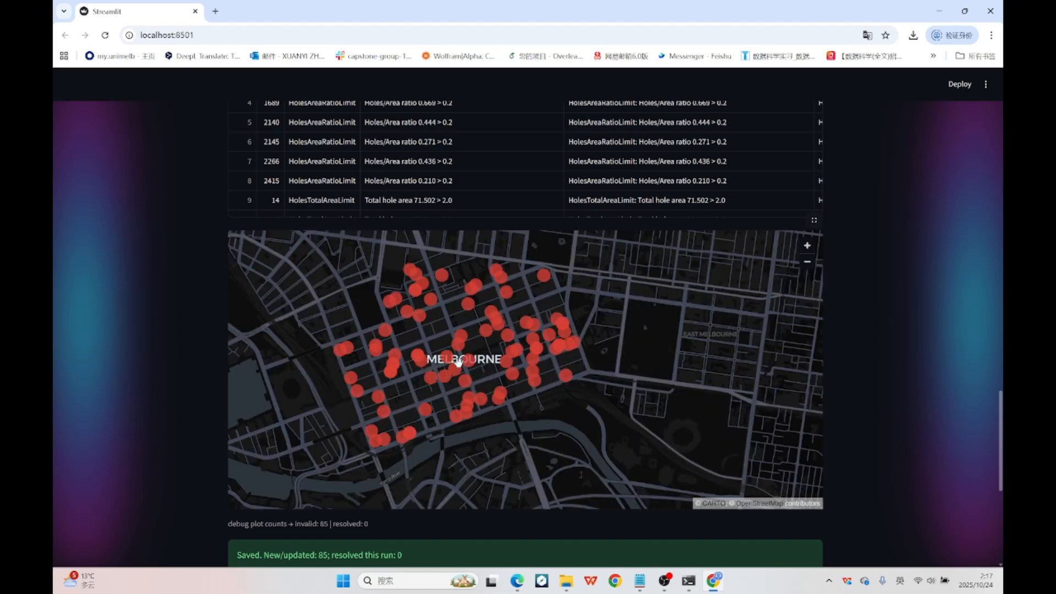
{"action": "scroll", "coordinate": [493, 362], "scroll_direction": "down", "scroll_amount": 8}
{"action": "scroll", "coordinate": [991, 379], "scroll_direction": "down", "scroll_amount": 6}
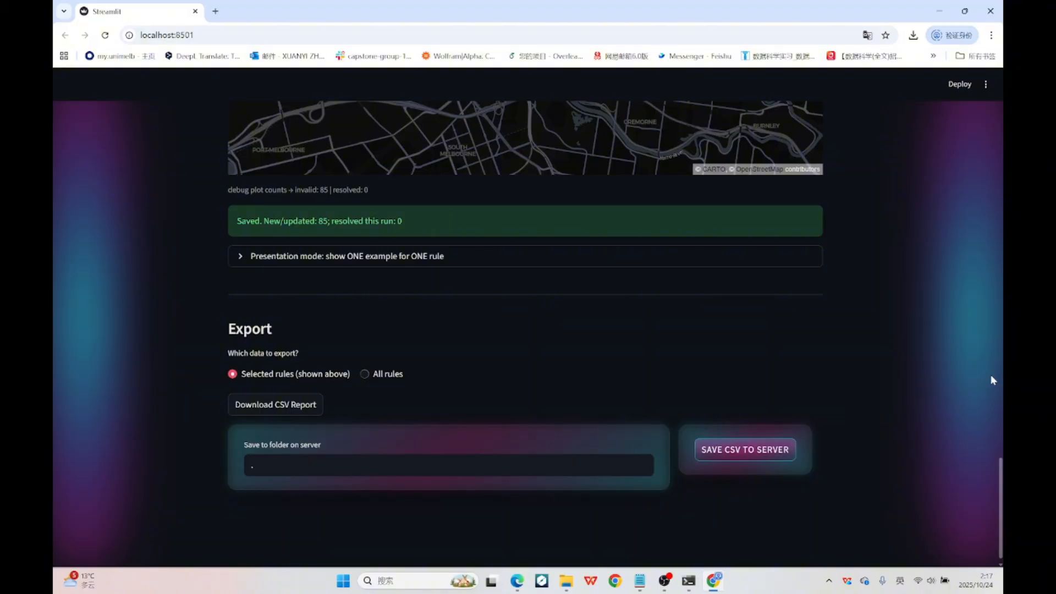
{"action": "scroll", "coordinate": [967, 368], "scroll_direction": "up", "scroll_amount": 4}
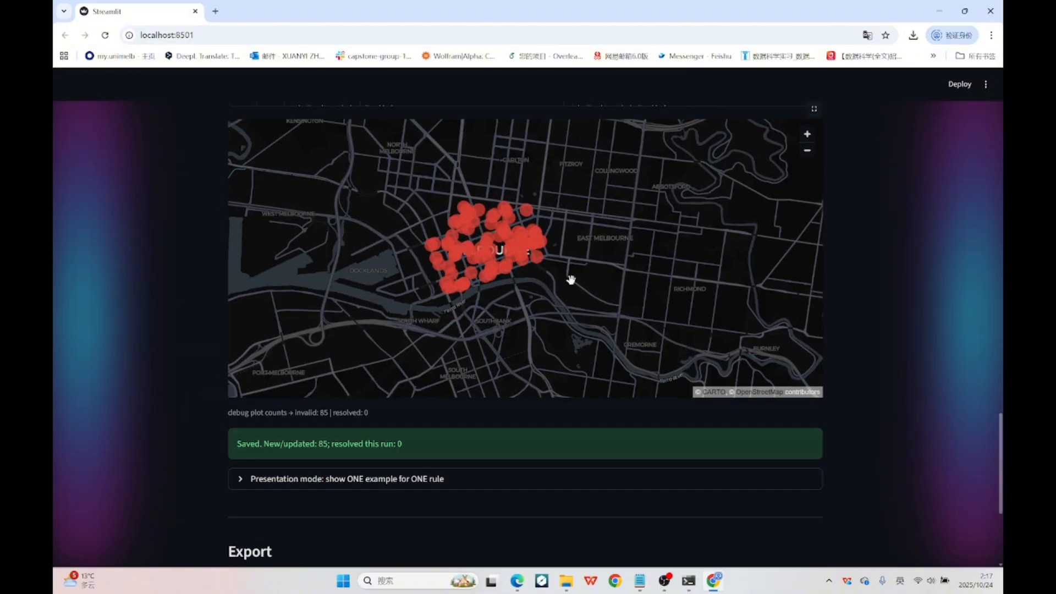
{"action": "scroll", "coordinate": [571, 279], "scroll_direction": "down", "scroll_amount": 10}
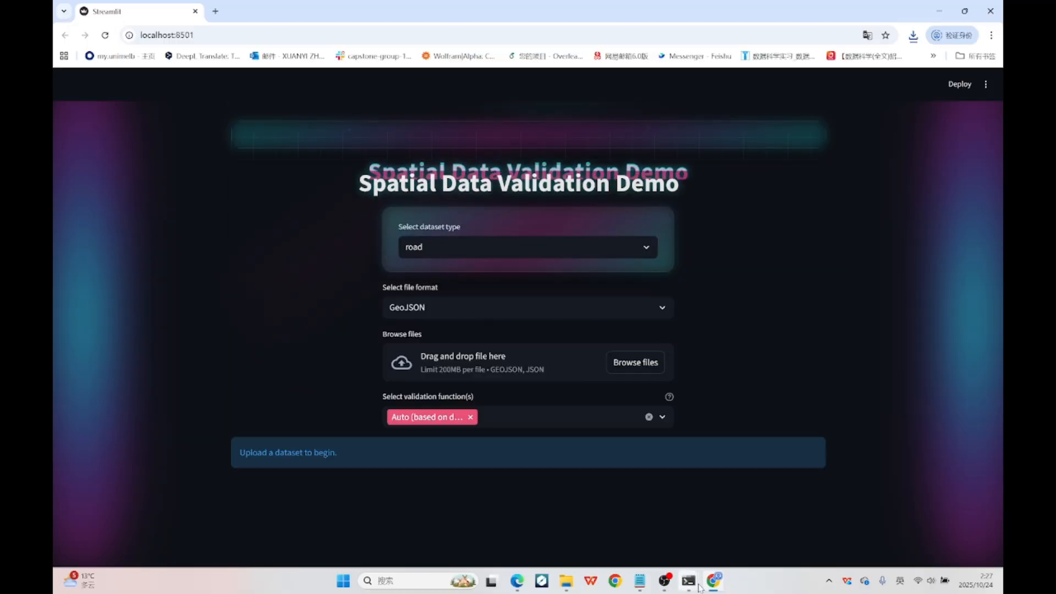
Switch to the Validation Registry Viewer and look through its dataset type, status filter, dataset and run choices.
{"action": "mouse_move", "coordinate": [697, 586]}
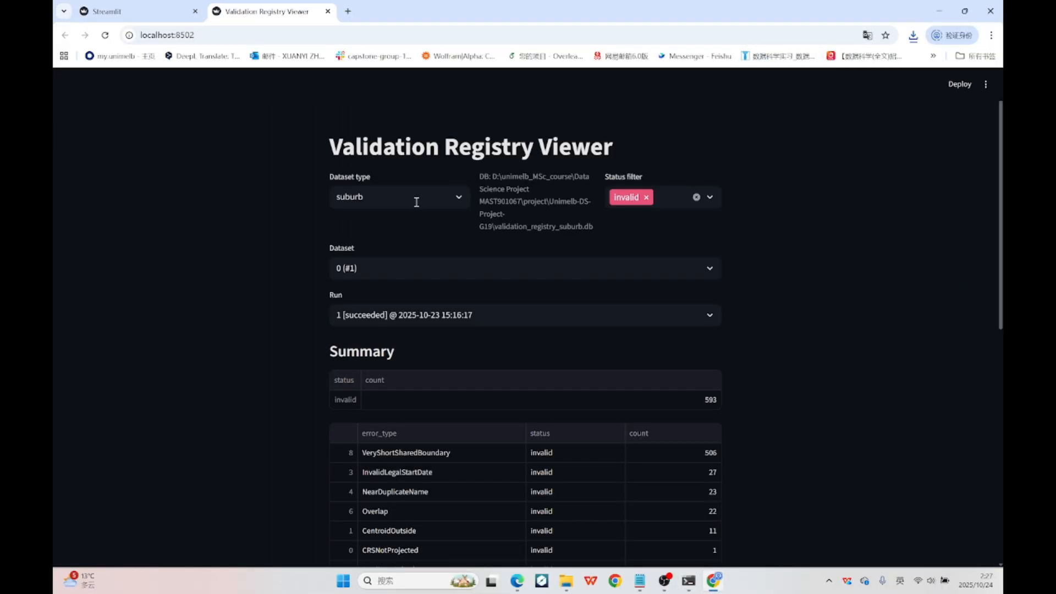
{"action": "left_click", "coordinate": [416, 201]}
{"action": "left_click", "coordinate": [706, 229]}
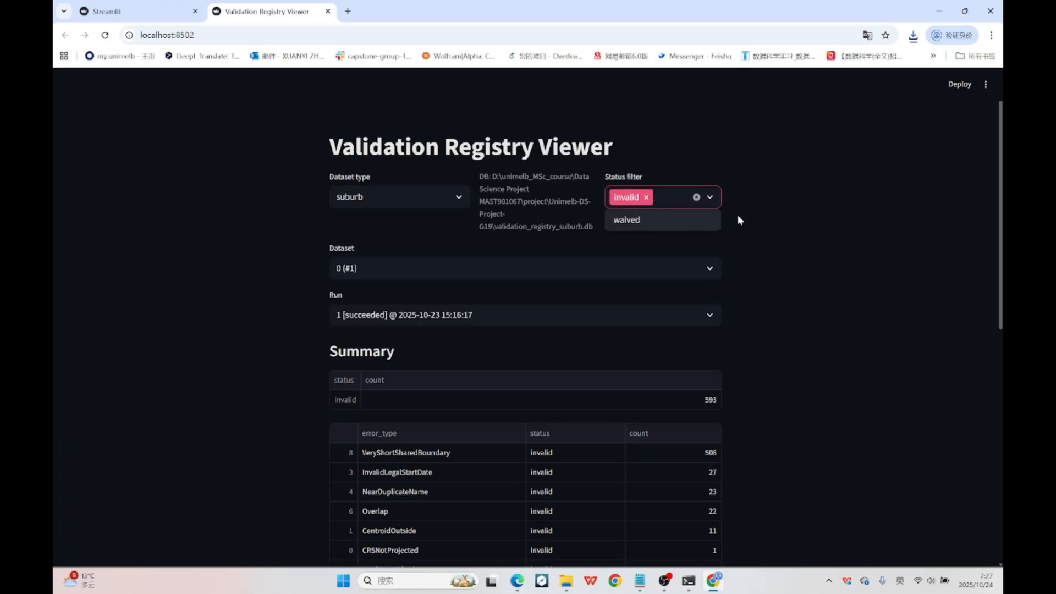
{"action": "left_click", "coordinate": [568, 275]}
{"action": "left_click", "coordinate": [664, 315]}
{"action": "left_click", "coordinate": [603, 334]}
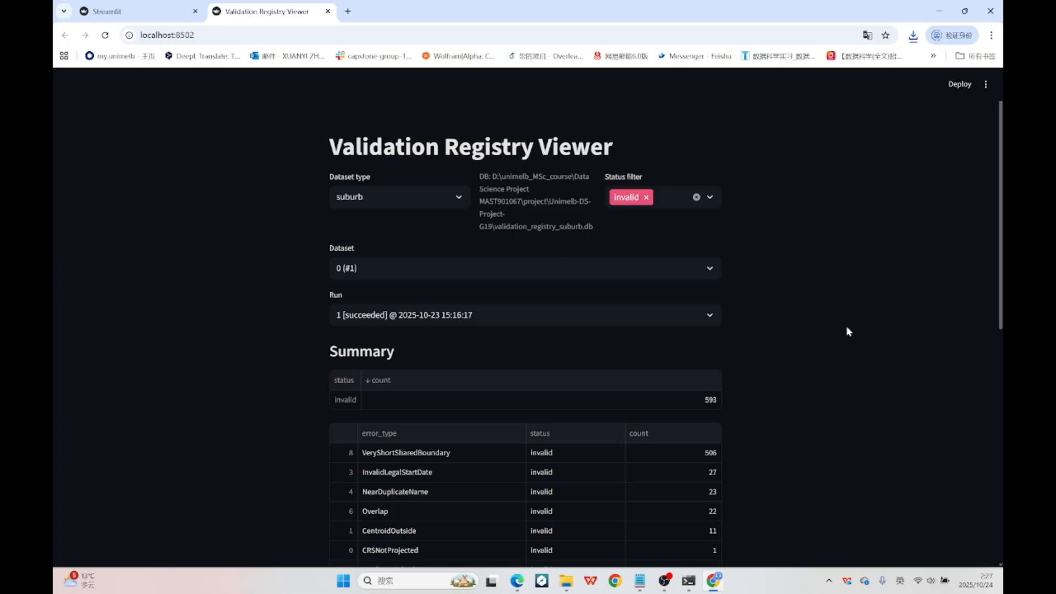
Sort the suburb error-type summary by count and review the list of latest violations.
{"action": "scroll", "coordinate": [846, 331], "scroll_direction": "down", "scroll_amount": 2}
{"action": "left_click", "coordinate": [680, 330]}
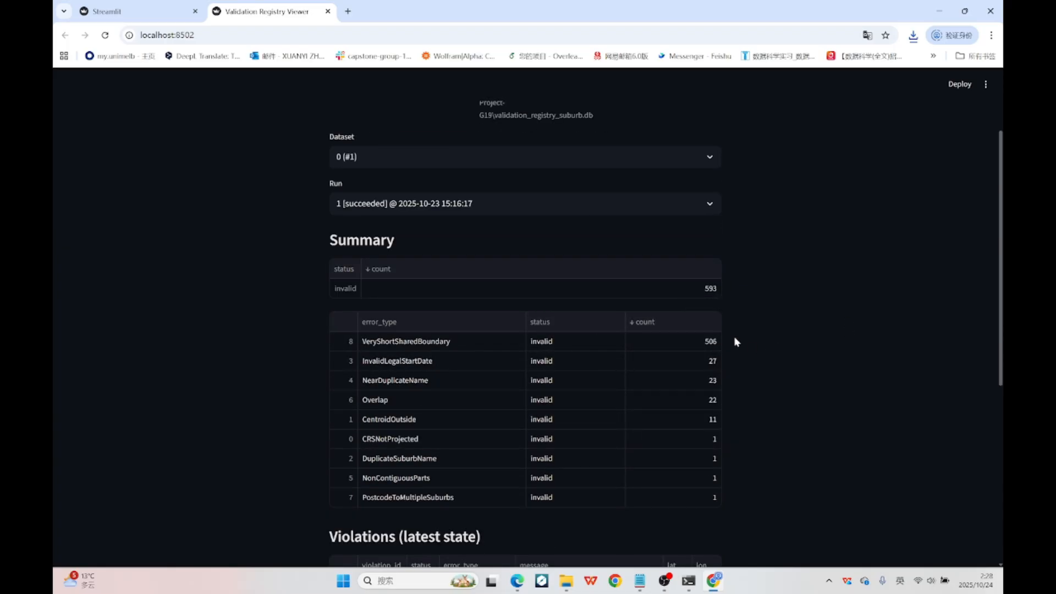
{"action": "scroll", "coordinate": [804, 375], "scroll_direction": "down", "scroll_amount": 5}
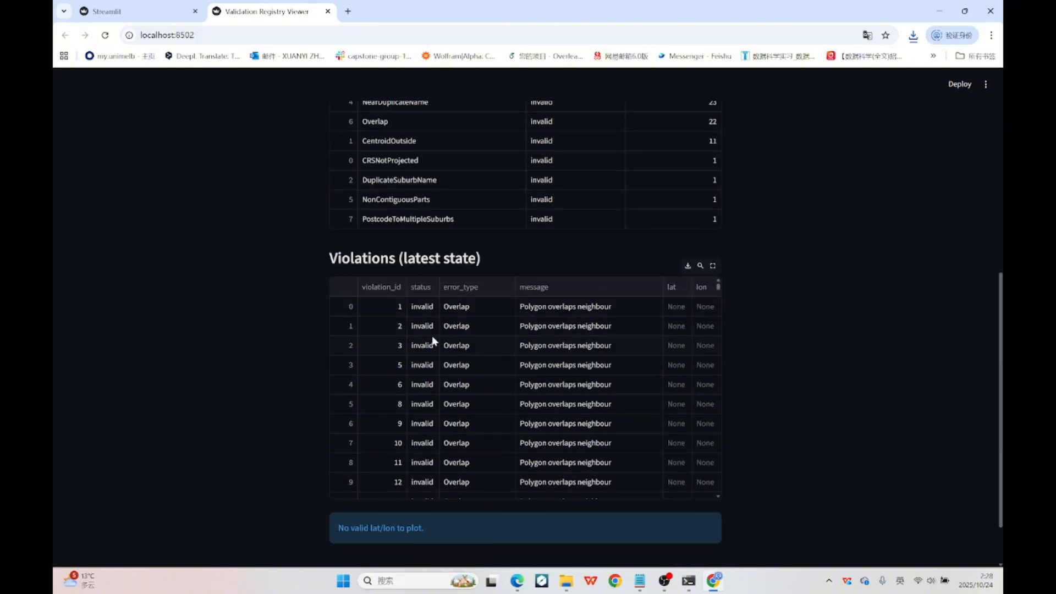
{"action": "left_click_drag", "start_coordinate": [719, 290], "coordinate": [720, 263]}
{"action": "scroll", "coordinate": [823, 319], "scroll_direction": "down", "scroll_amount": 1}
{"action": "scroll", "coordinate": [823, 319], "scroll_direction": "up", "scroll_amount": 8}
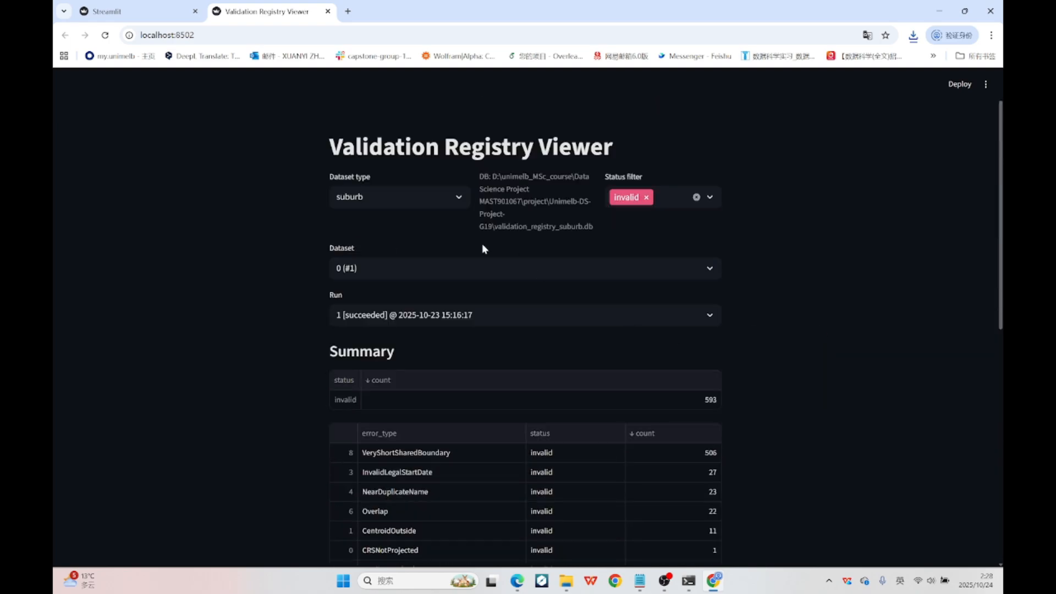
Set the registry's dataset type to blocks and reapply the invalid status filter.
{"action": "left_click", "coordinate": [418, 197]}
{"action": "left_click", "coordinate": [432, 241]}
{"action": "left_click", "coordinate": [648, 198]}
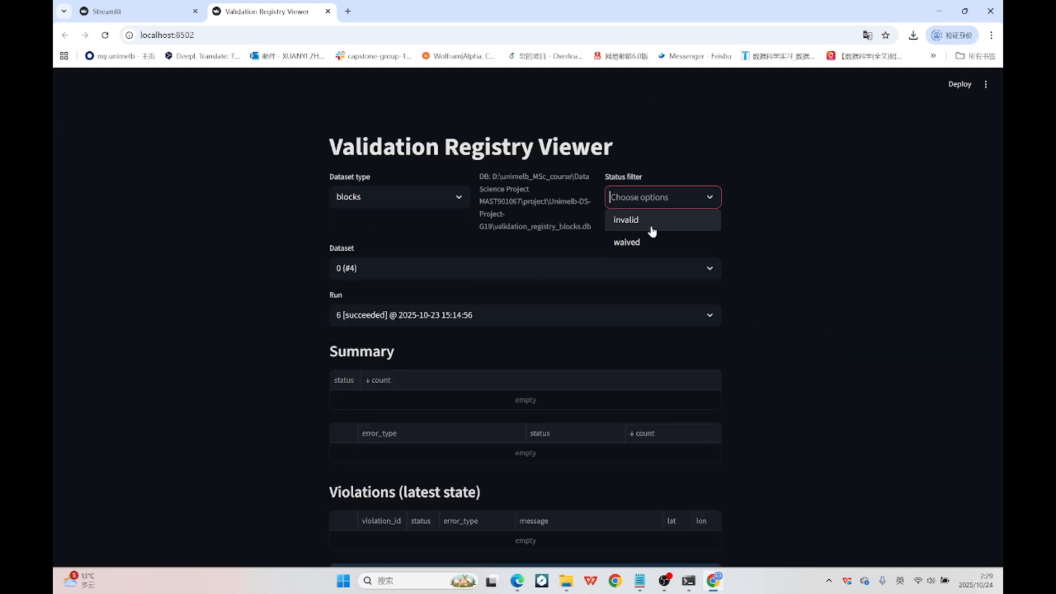
{"action": "left_click", "coordinate": [650, 221]}
Select another registered blocks dataset and review its error summary and violations.
{"action": "left_click", "coordinate": [587, 262]}
{"action": "left_click", "coordinate": [562, 317]}
{"action": "scroll", "coordinate": [809, 273], "scroll_direction": "down", "scroll_amount": 4}
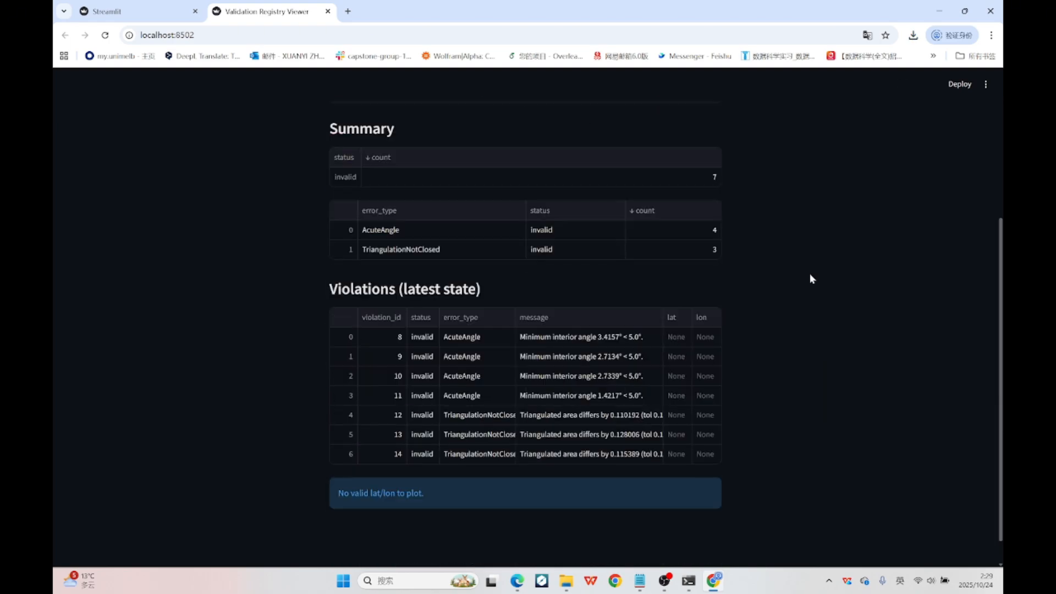
Show the summary and violations of blocks dataset 1 (#3).
{"action": "scroll", "coordinate": [809, 273], "scroll_direction": "up", "scroll_amount": 3}
{"action": "scroll", "coordinate": [786, 266], "scroll_direction": "down", "scroll_amount": 2}
{"action": "left_click", "coordinate": [496, 108]}
{"action": "left_click", "coordinate": [474, 147]}
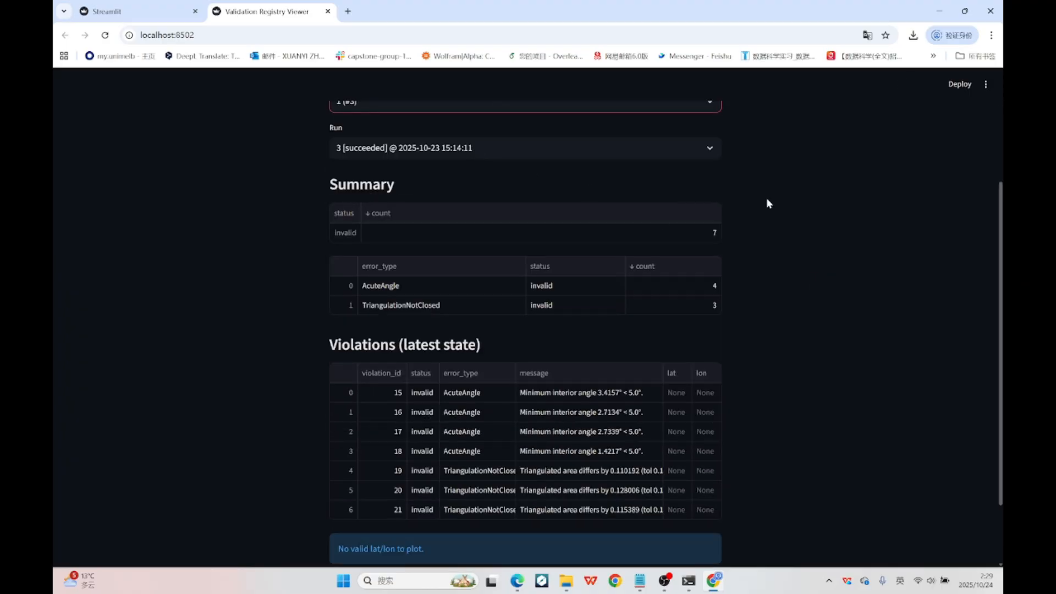
Show the summary and violations of blocks dataset 3 (#1).
{"action": "scroll", "coordinate": [744, 203], "scroll_direction": "up", "scroll_amount": 1}
{"action": "left_click", "coordinate": [478, 160]}
{"action": "left_click", "coordinate": [474, 247]}
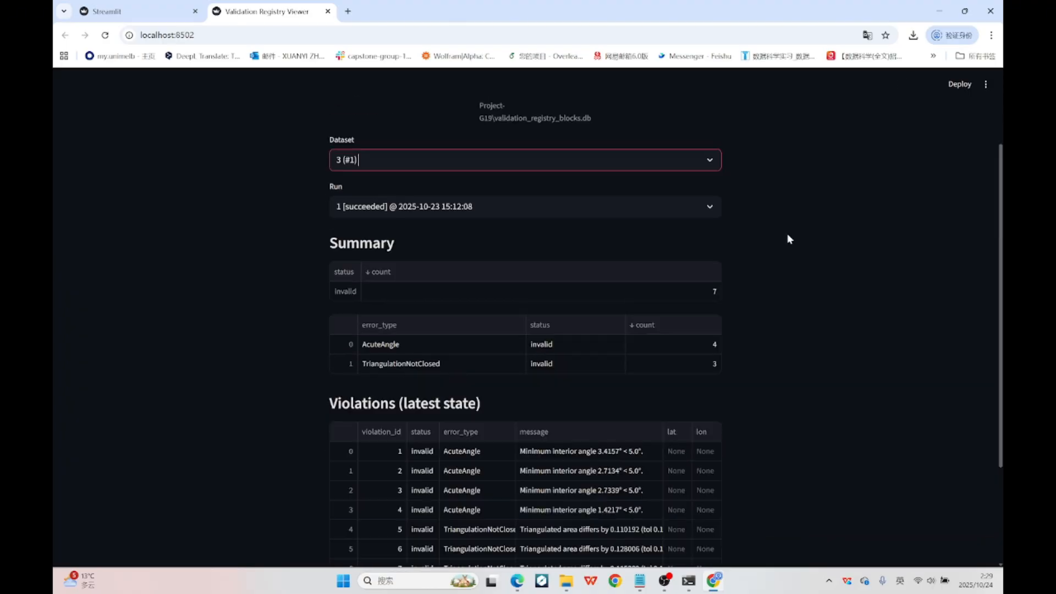